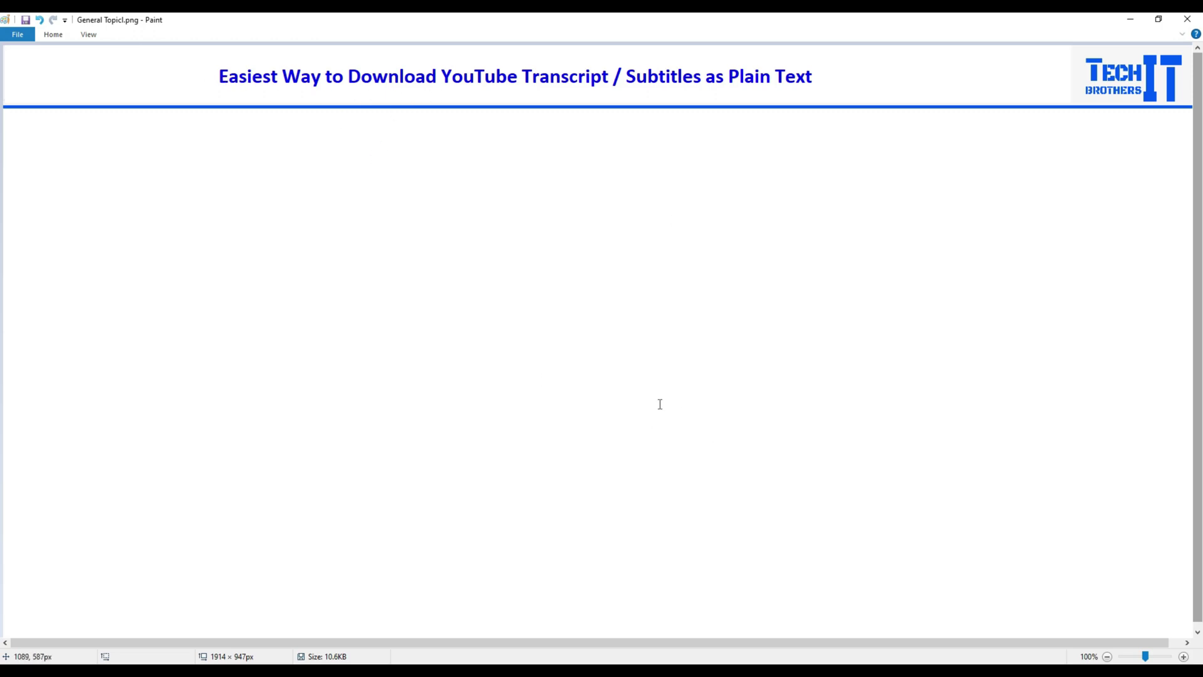
- Switch from Paint to the browser and open the first TechBrothersIT result, the JSON-to-SQL video
mouse_move(631, 667)
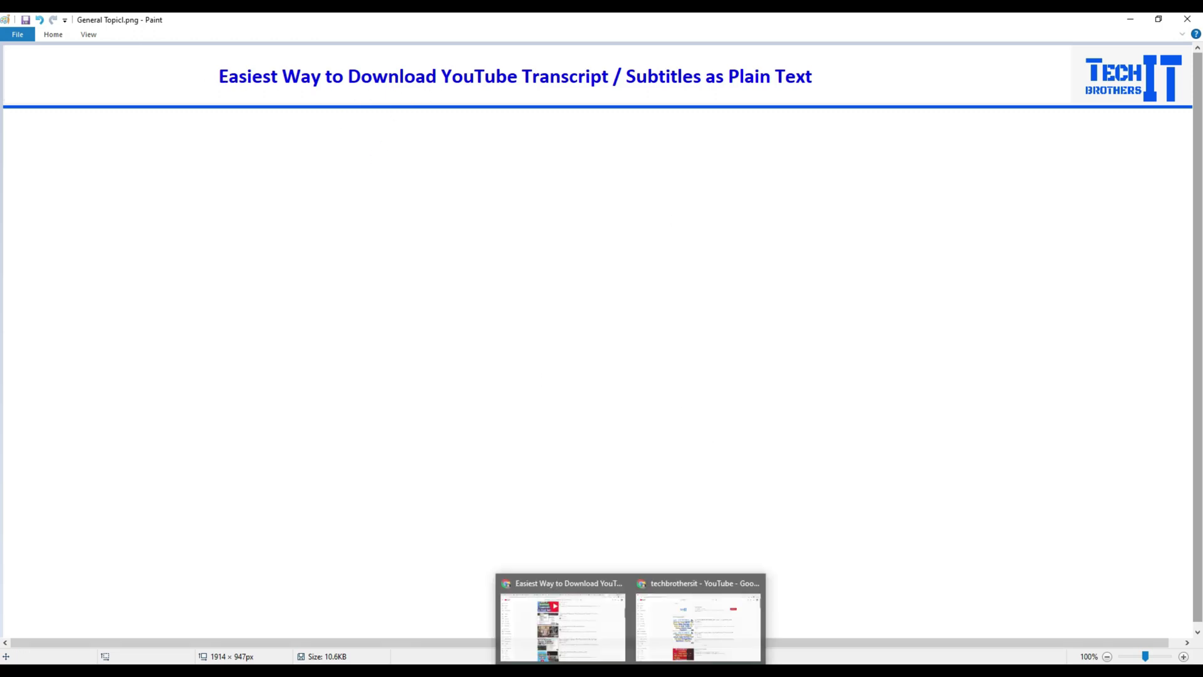
click(669, 616)
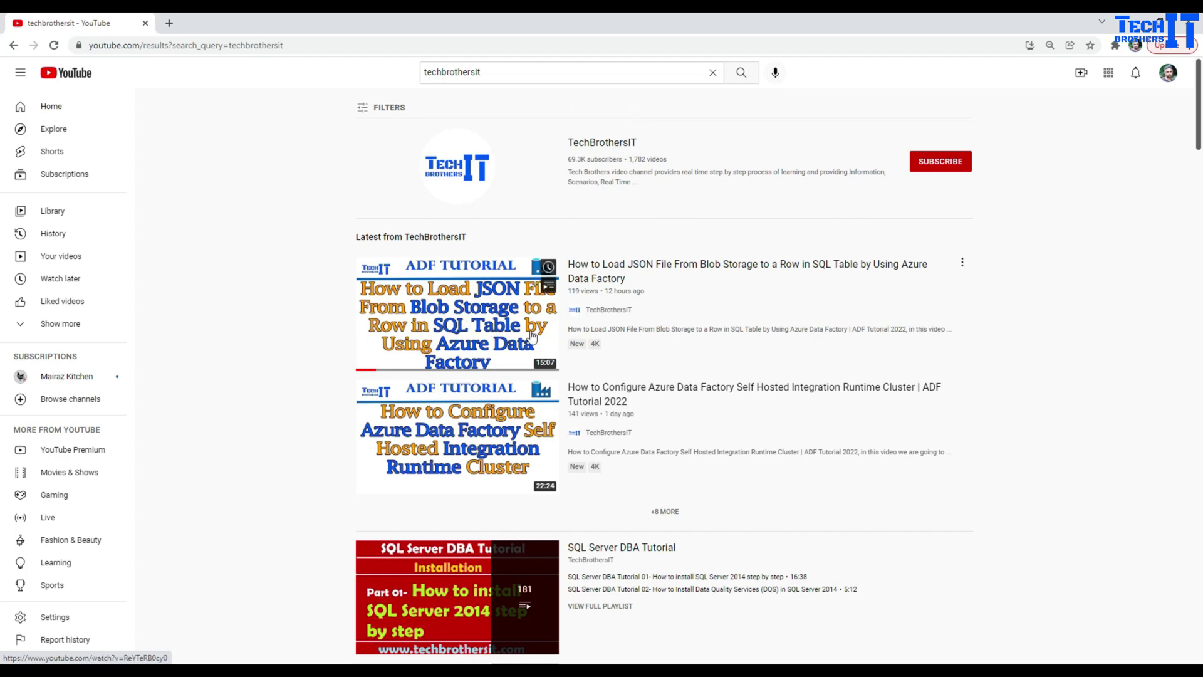
click(458, 319)
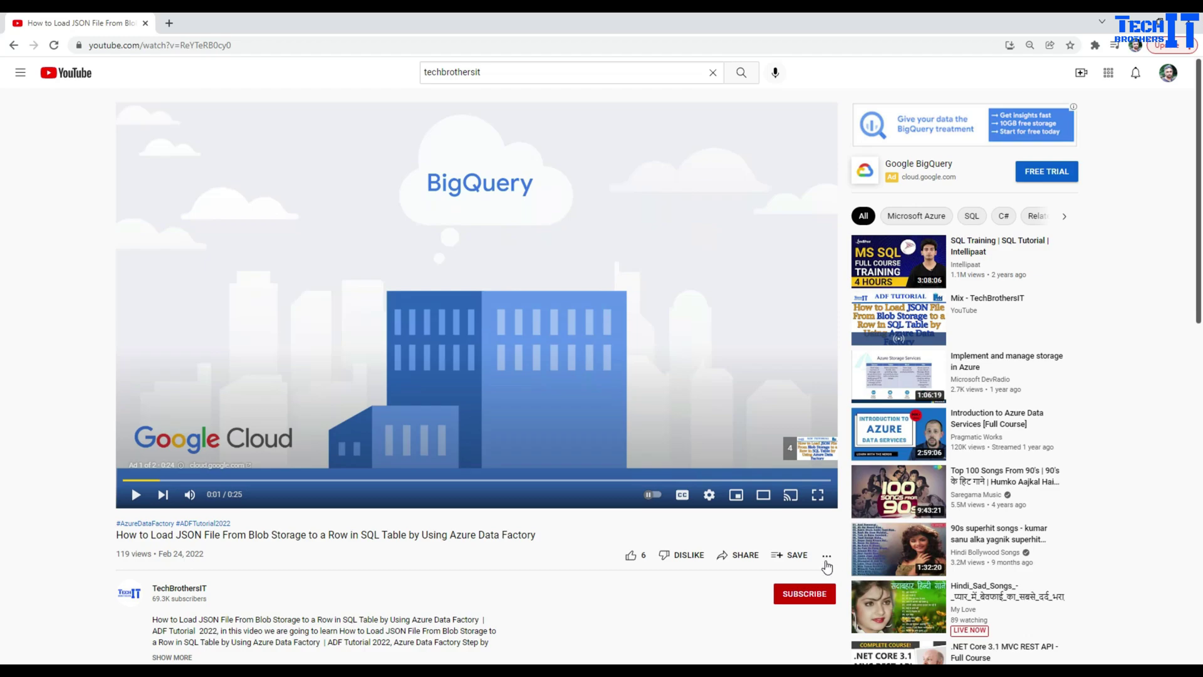
- Show the video's transcript, jump to the 0:01 line, start playback and skip the ad
click(829, 559)
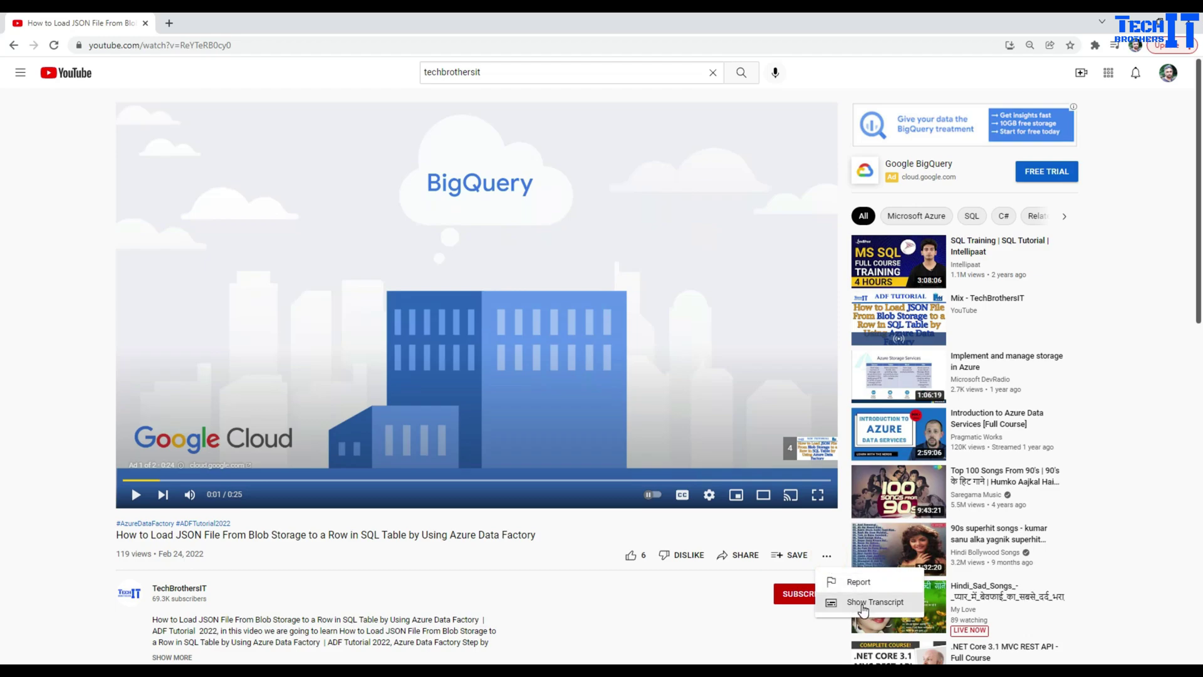
click(863, 606)
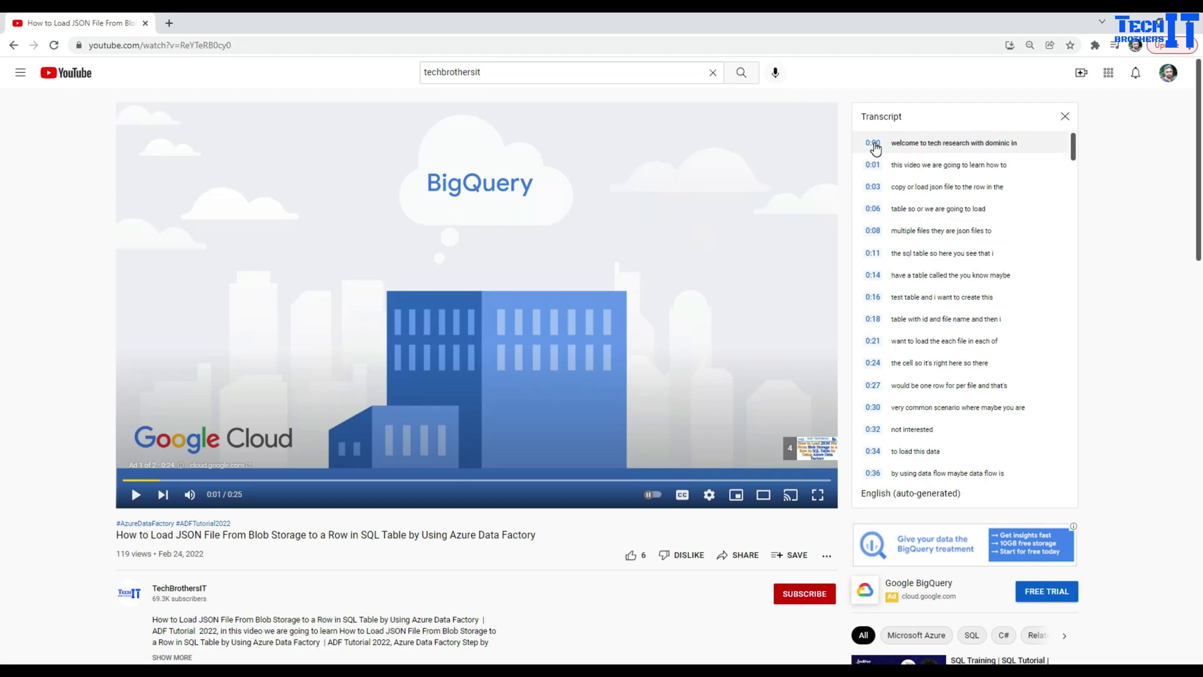
click(910, 164)
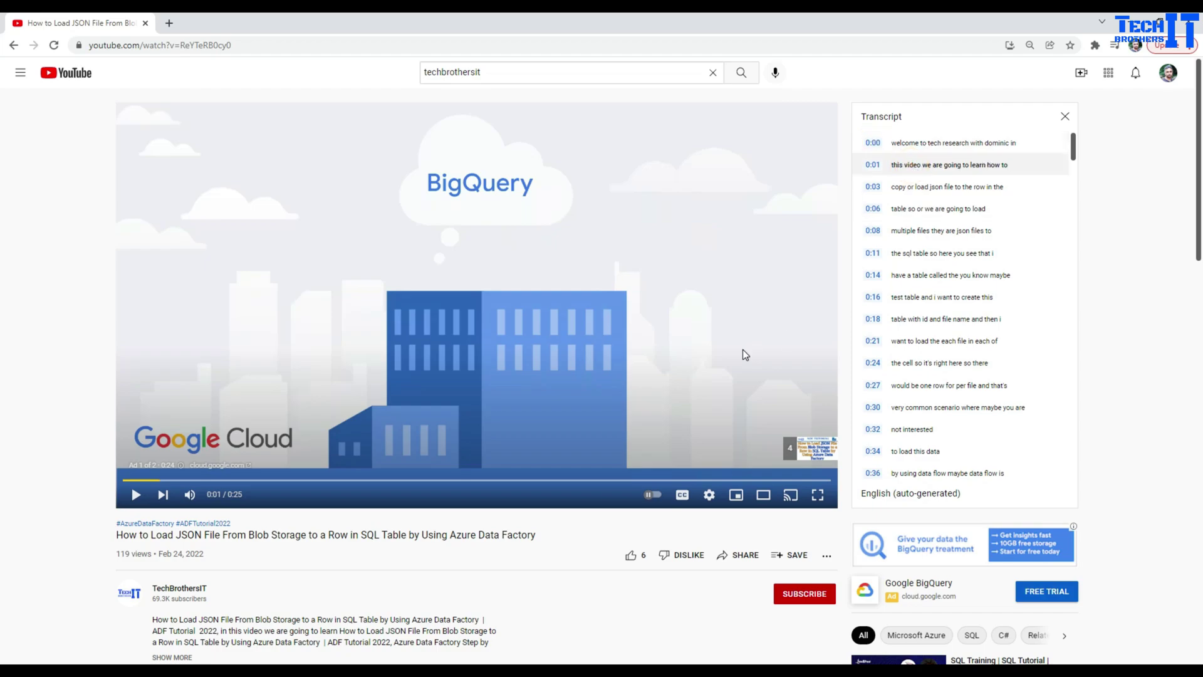
click(659, 356)
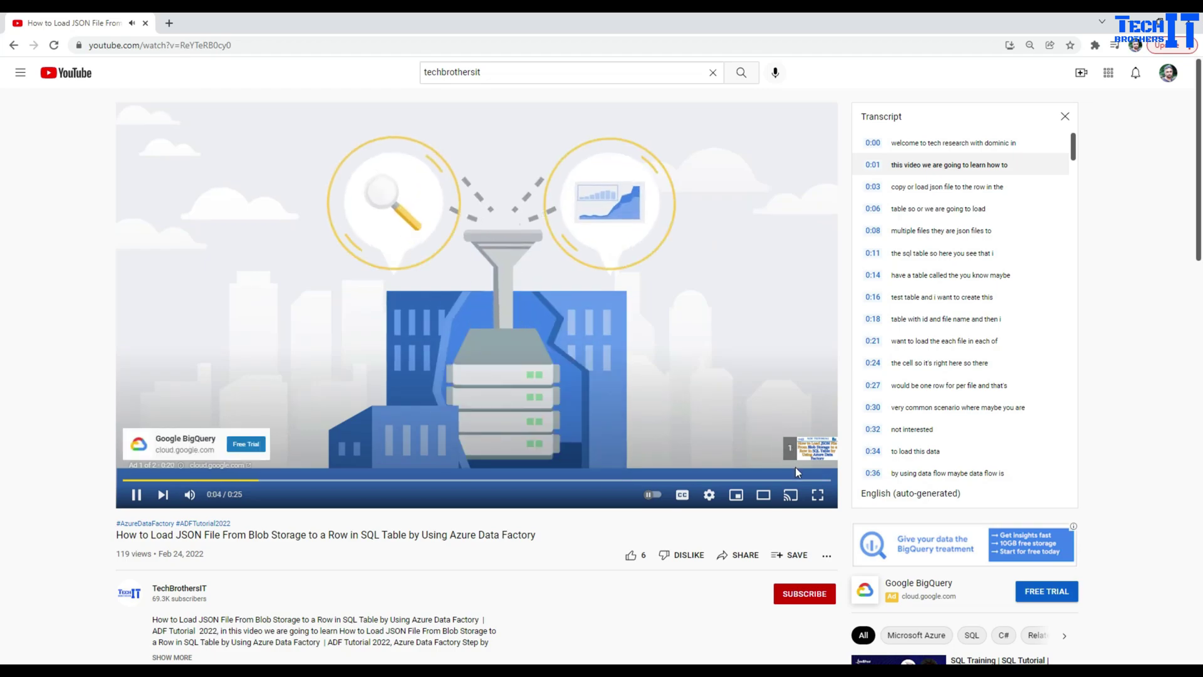
click(798, 450)
- Pause the video and seek through the transcript lines at 0:08, 0:24, 1:13 and 1:17
click(668, 376)
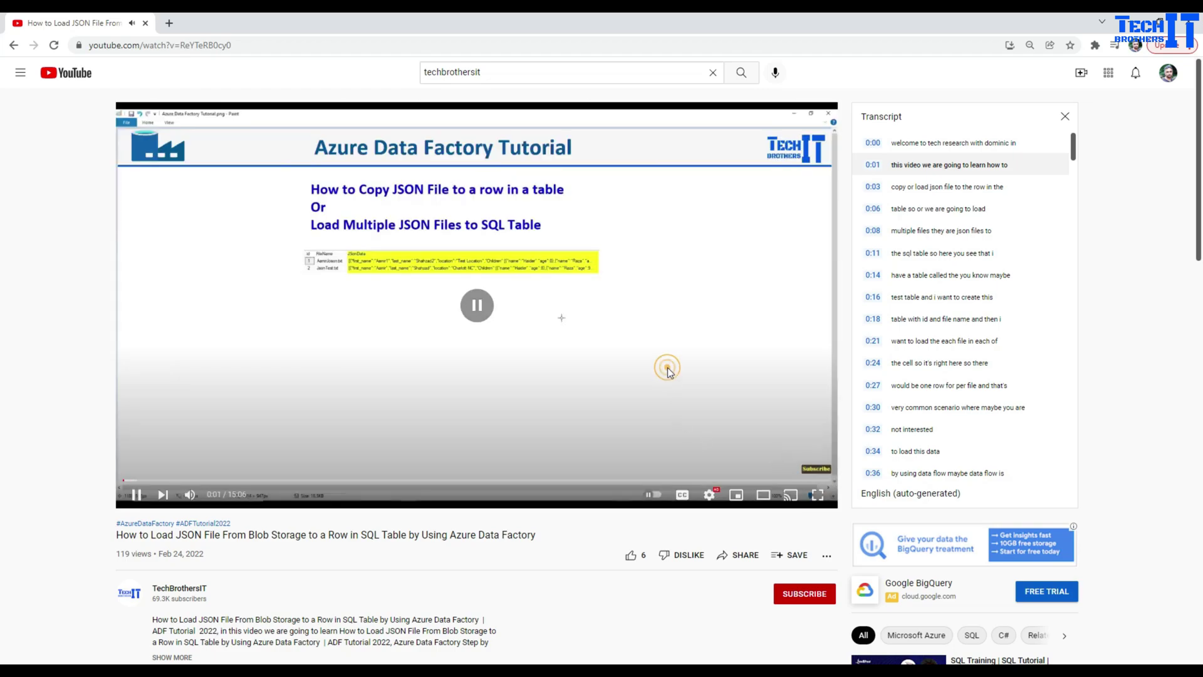
click(925, 236)
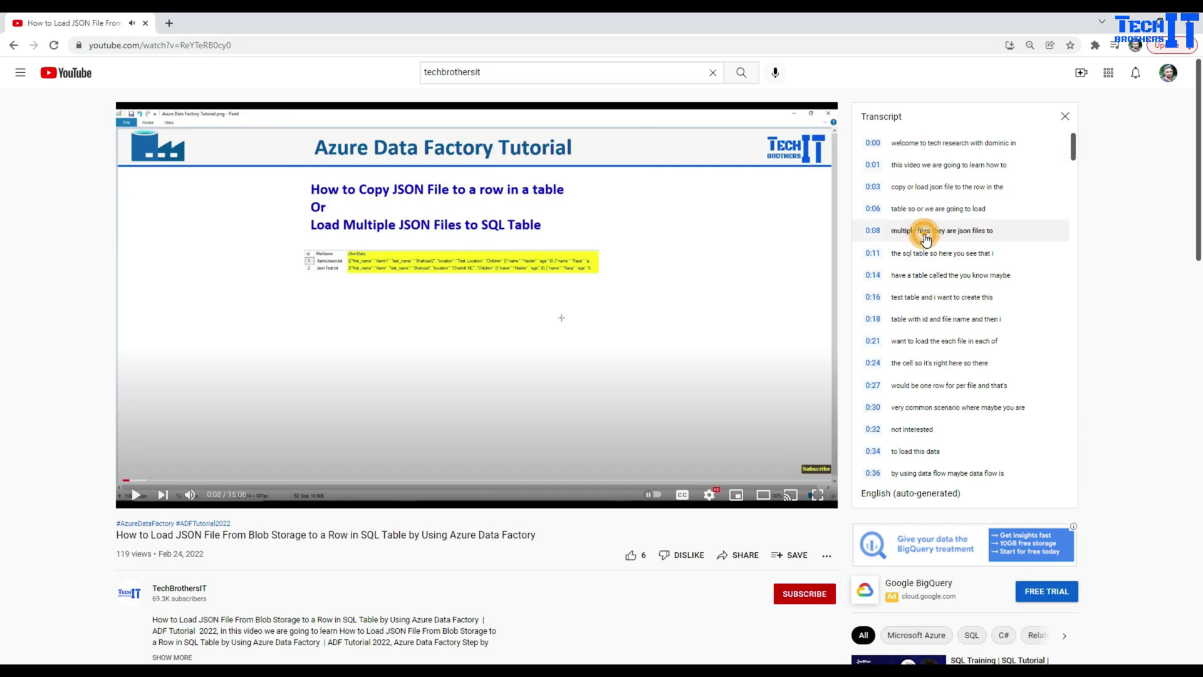
click(937, 364)
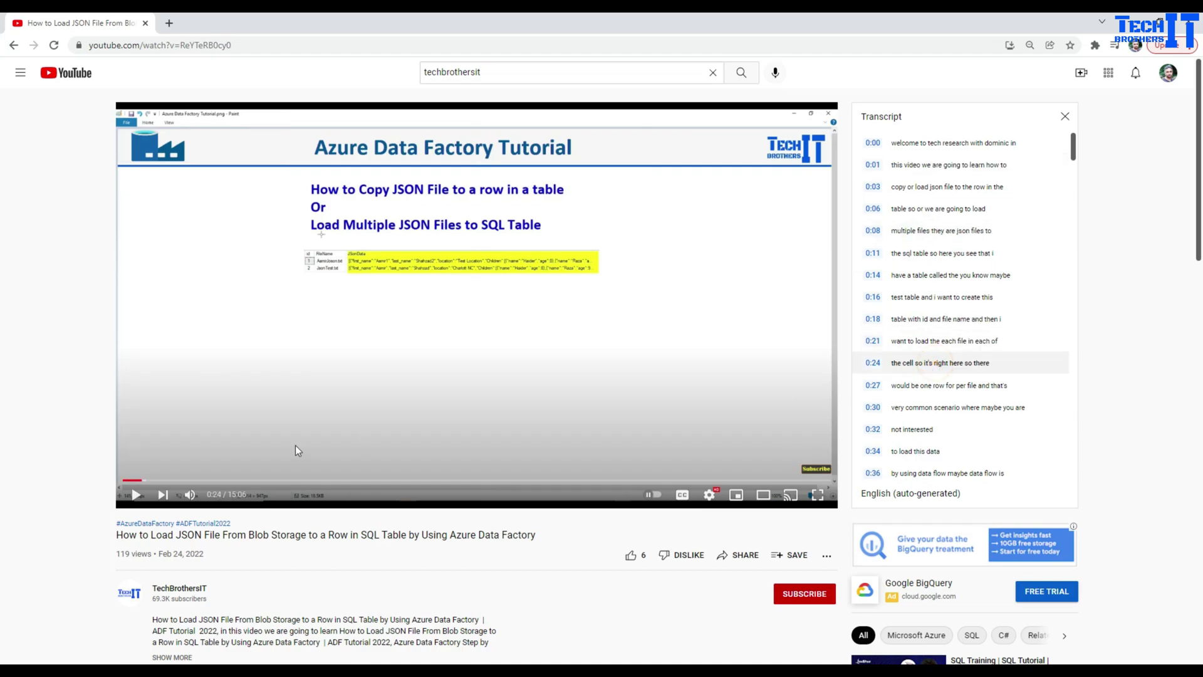
scroll(948, 407, down, 4)
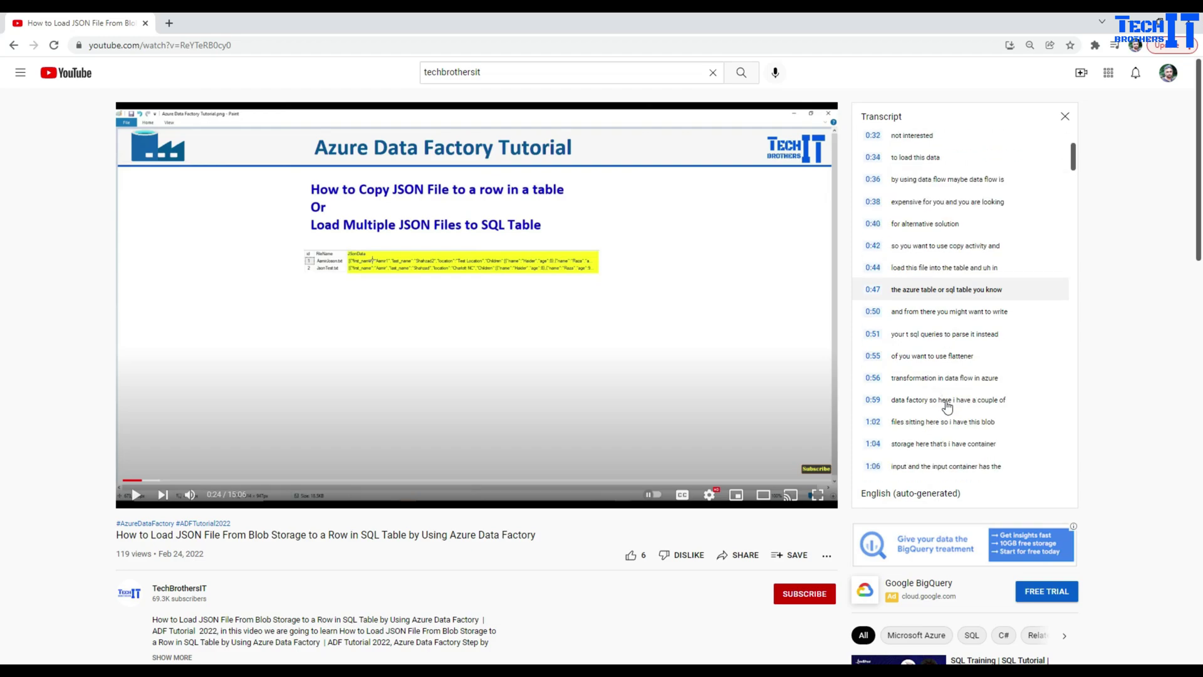
click(947, 396)
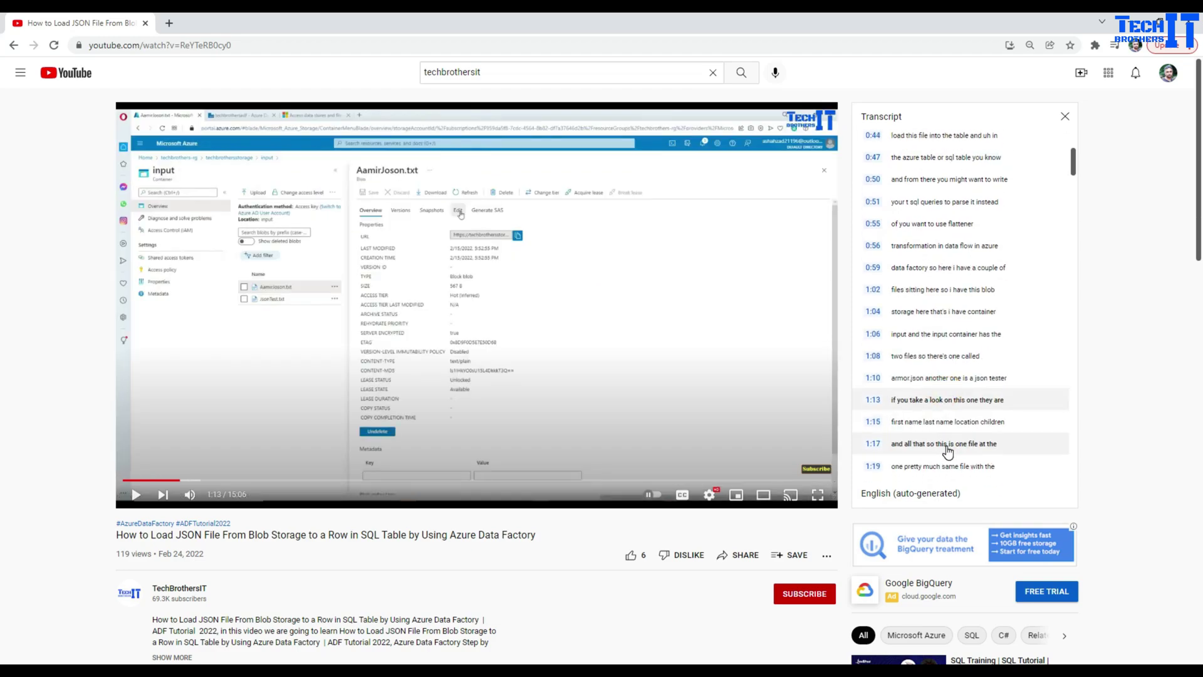
click(946, 444)
- Select the transcript text from the welcome line downward and copy it
scroll(952, 432, up, 3)
scroll(955, 414, up, 4)
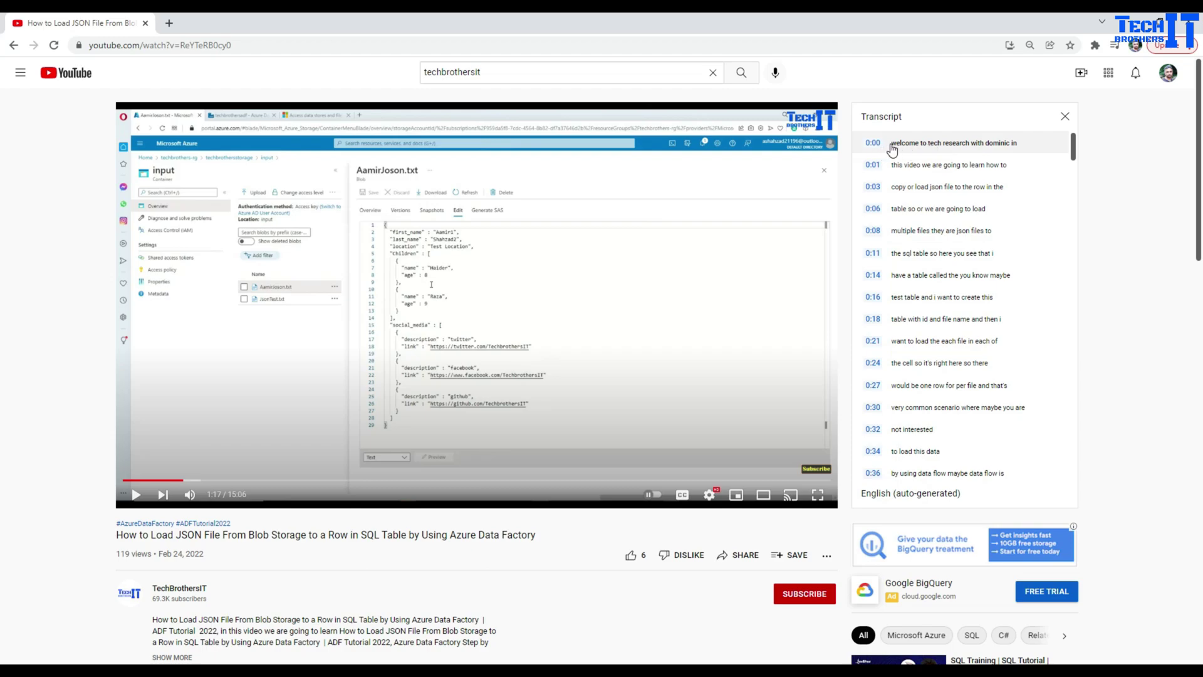
drag(893, 144, 1002, 475)
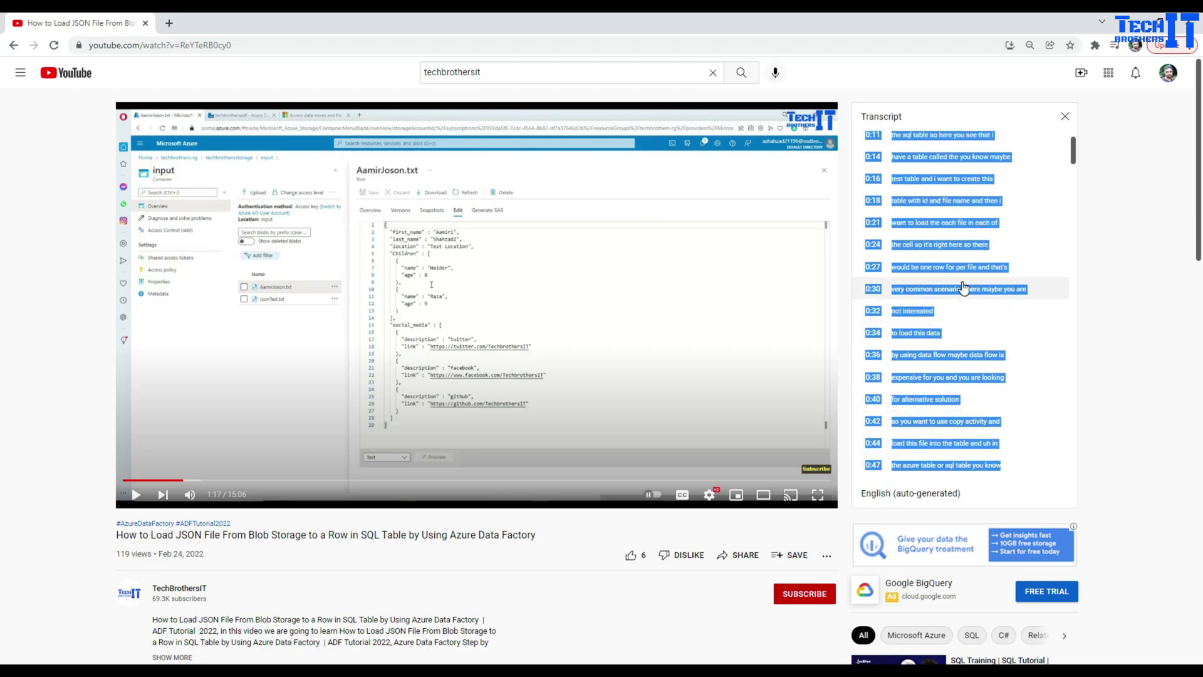
right_click(938, 252)
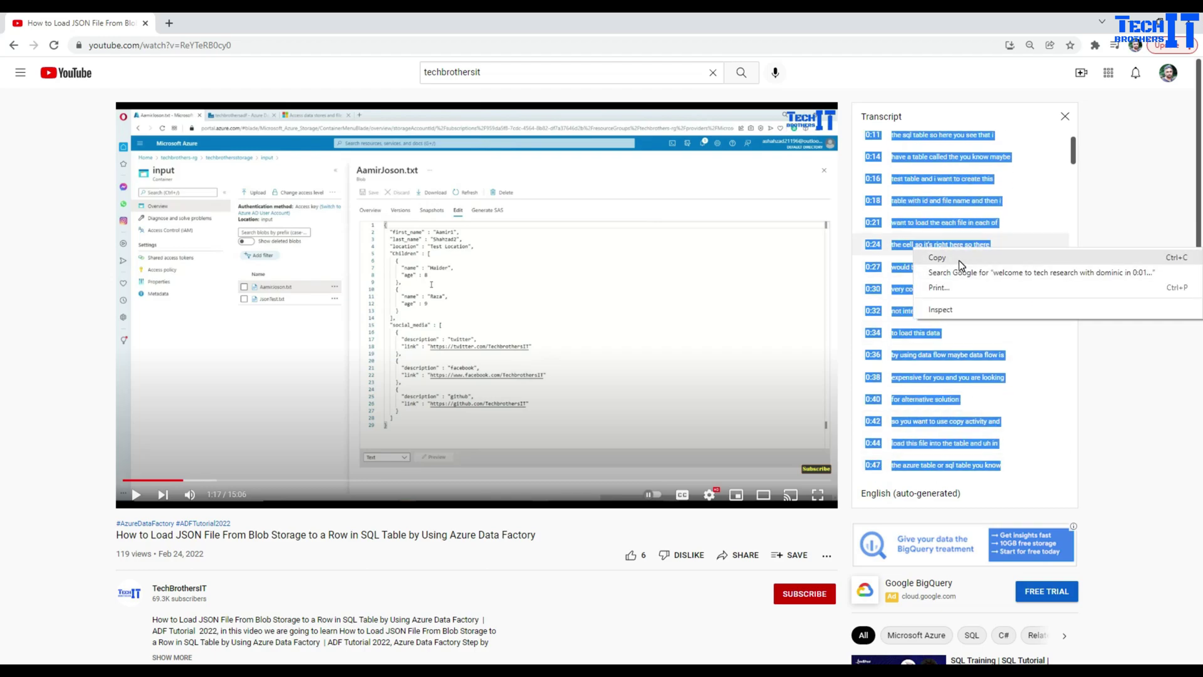
click(957, 258)
- Launch Notepad, paste the copied transcript lines into a new note, then minimize it
key(super)
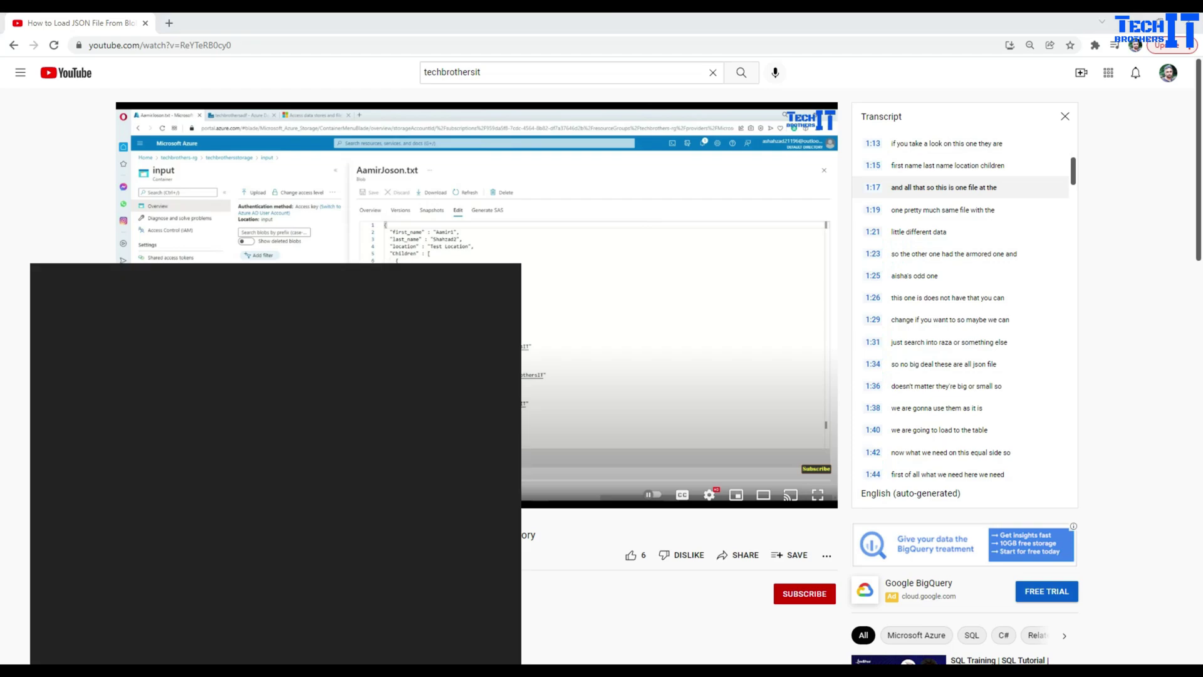
text(notepad)
key(Return)
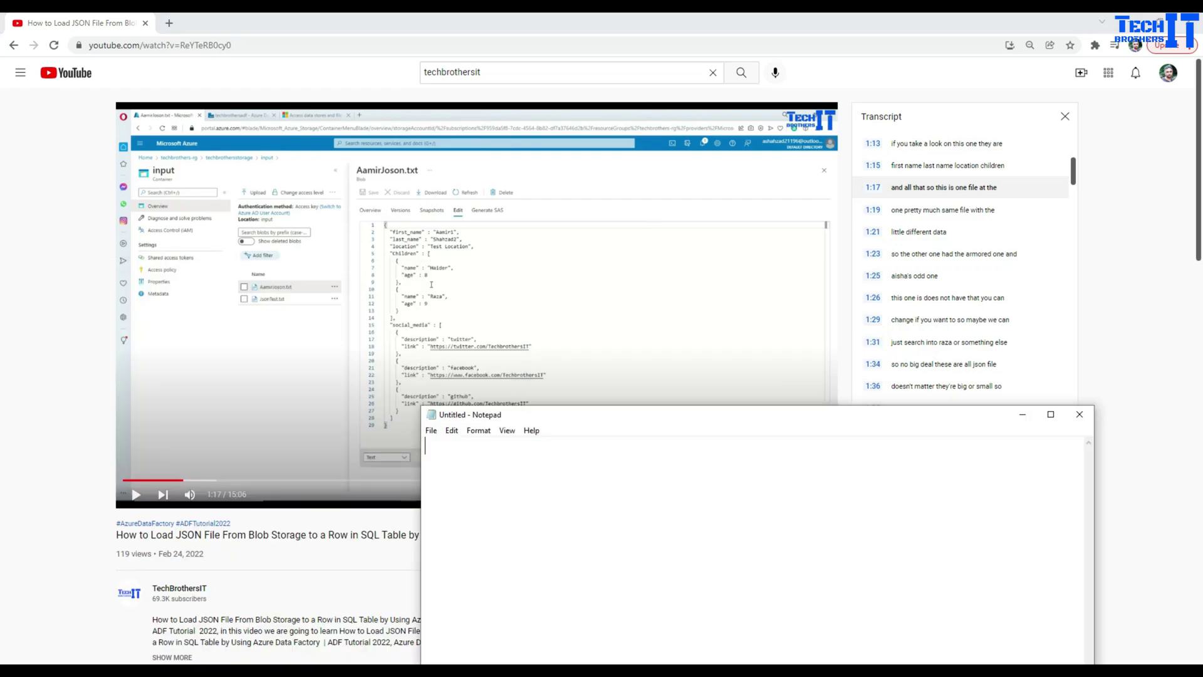
key(ctrl+v)
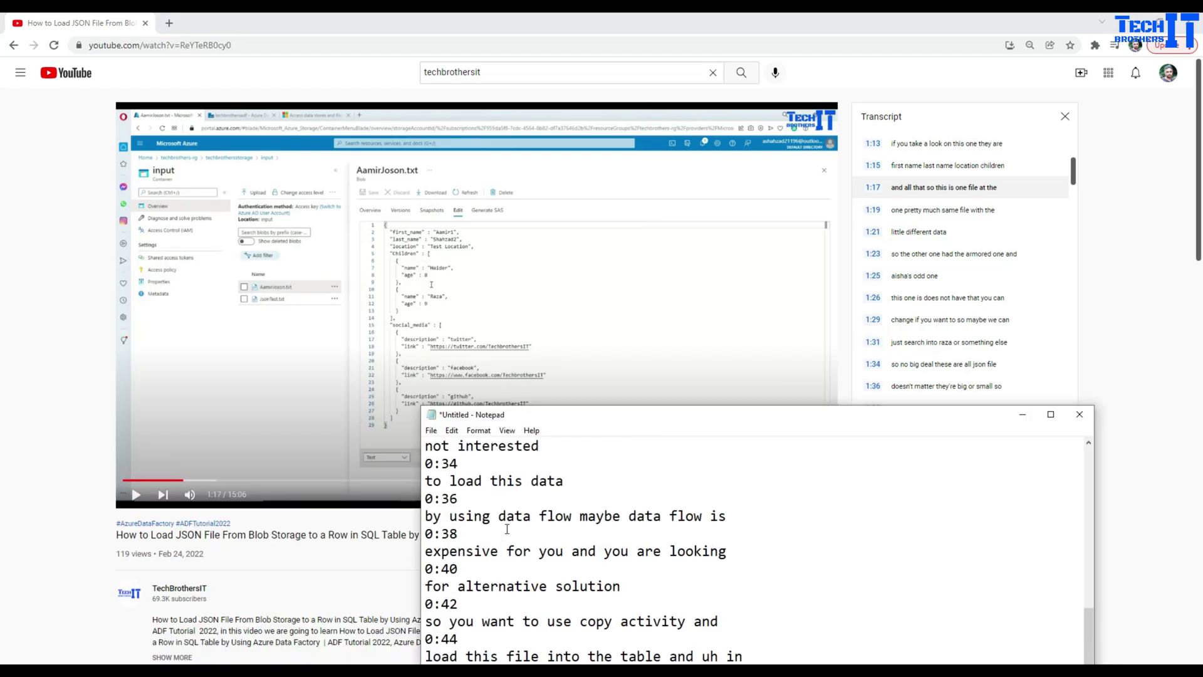
click(1023, 417)
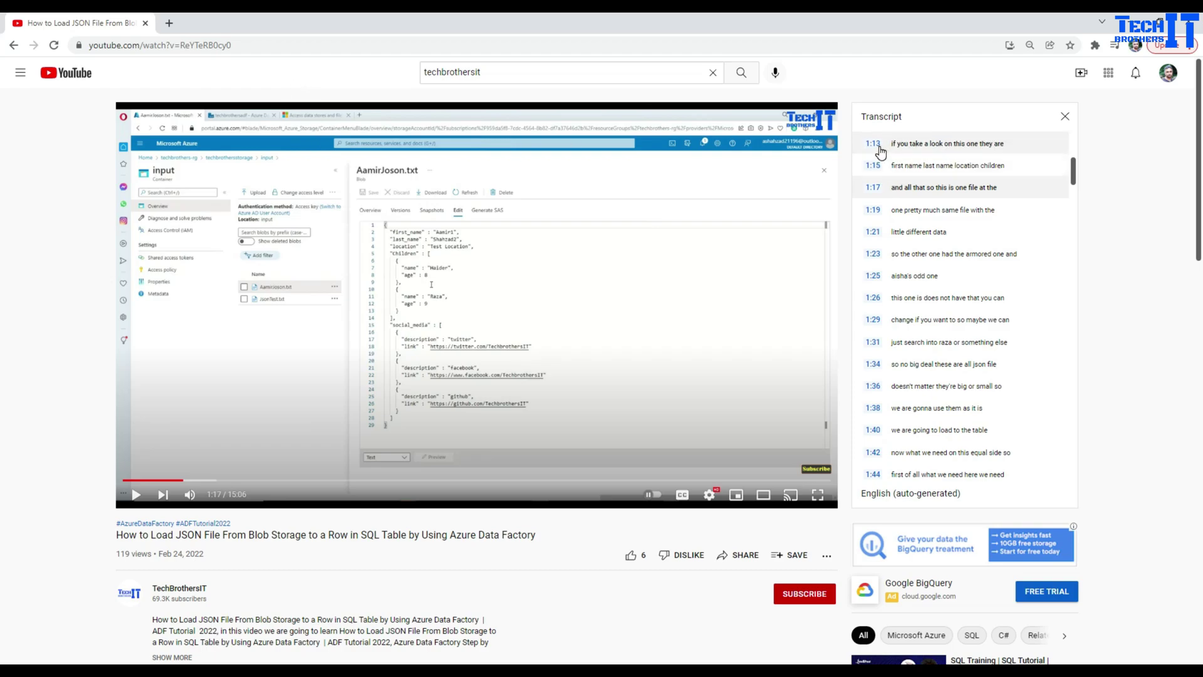
drag(877, 149, 1064, 192)
scroll(1045, 179, up, 10)
click(986, 119)
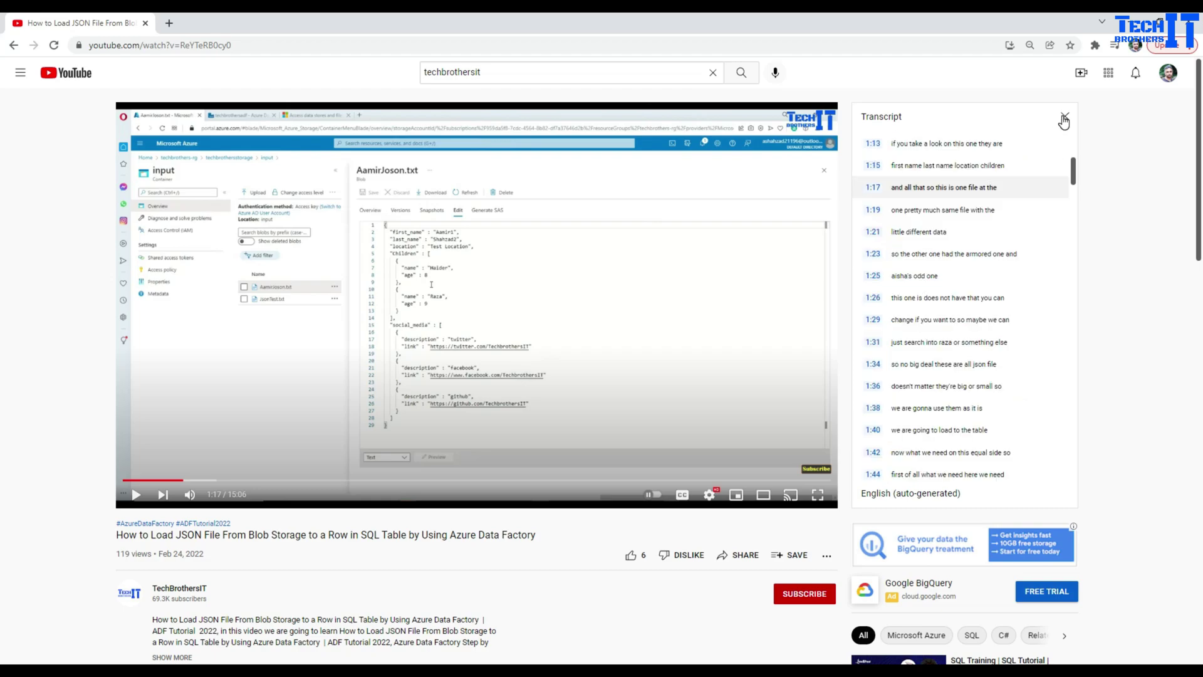
click(1064, 118)
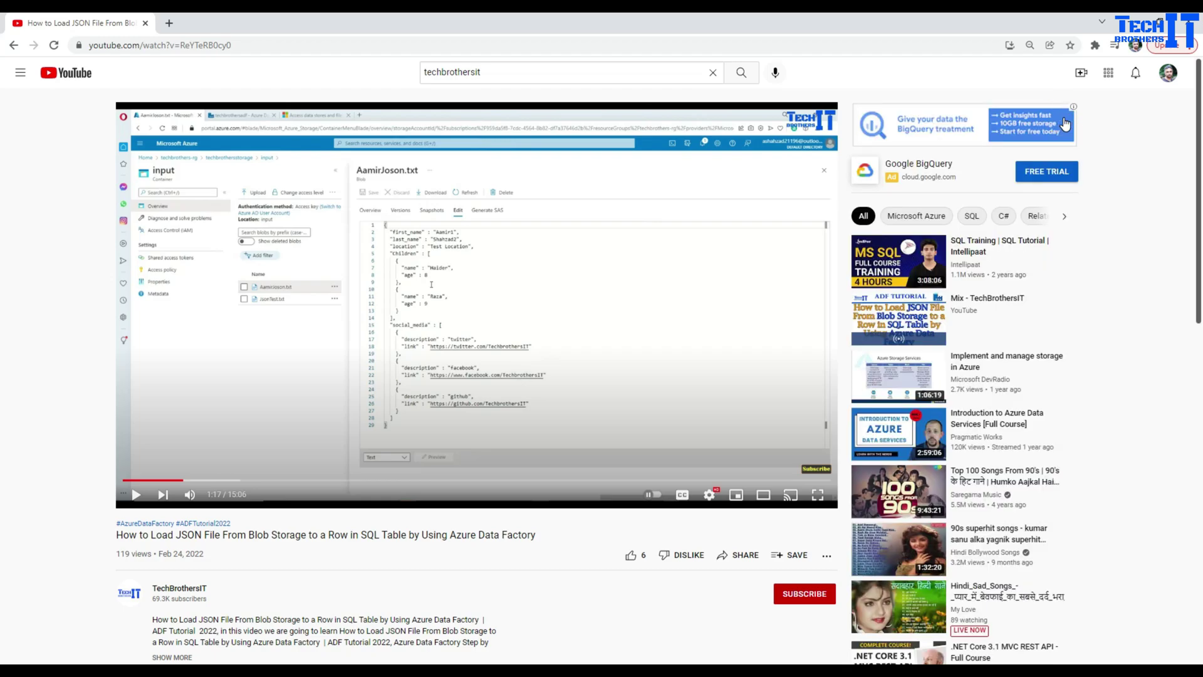
click(827, 556)
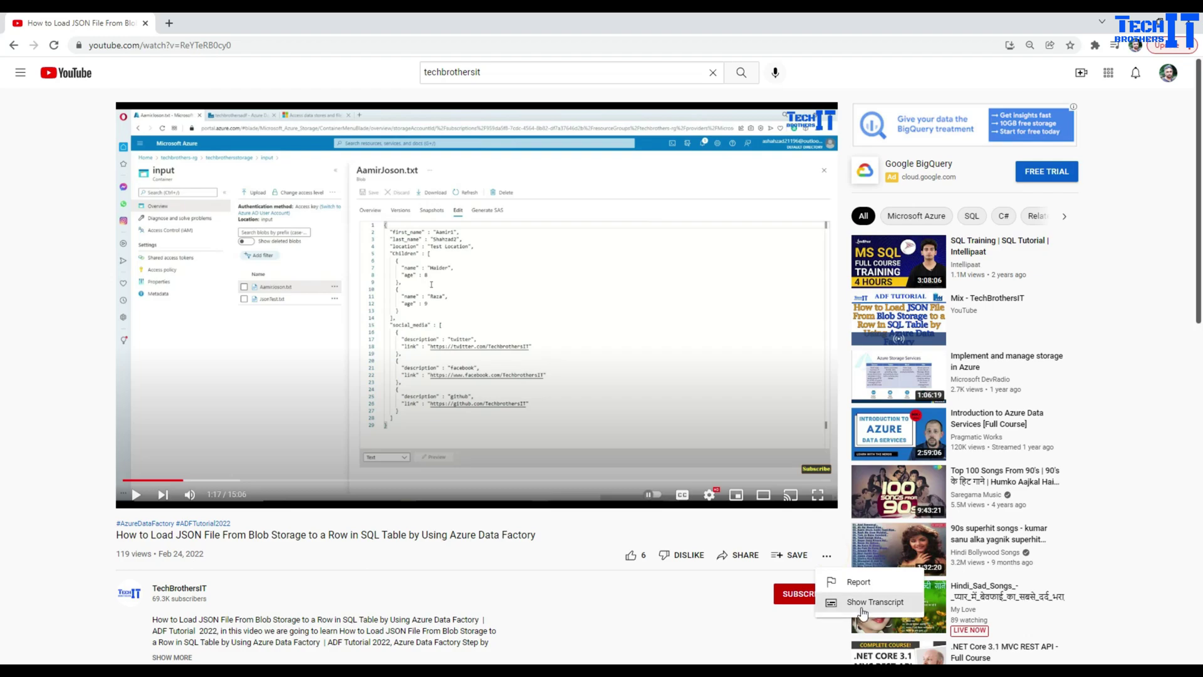
click(862, 606)
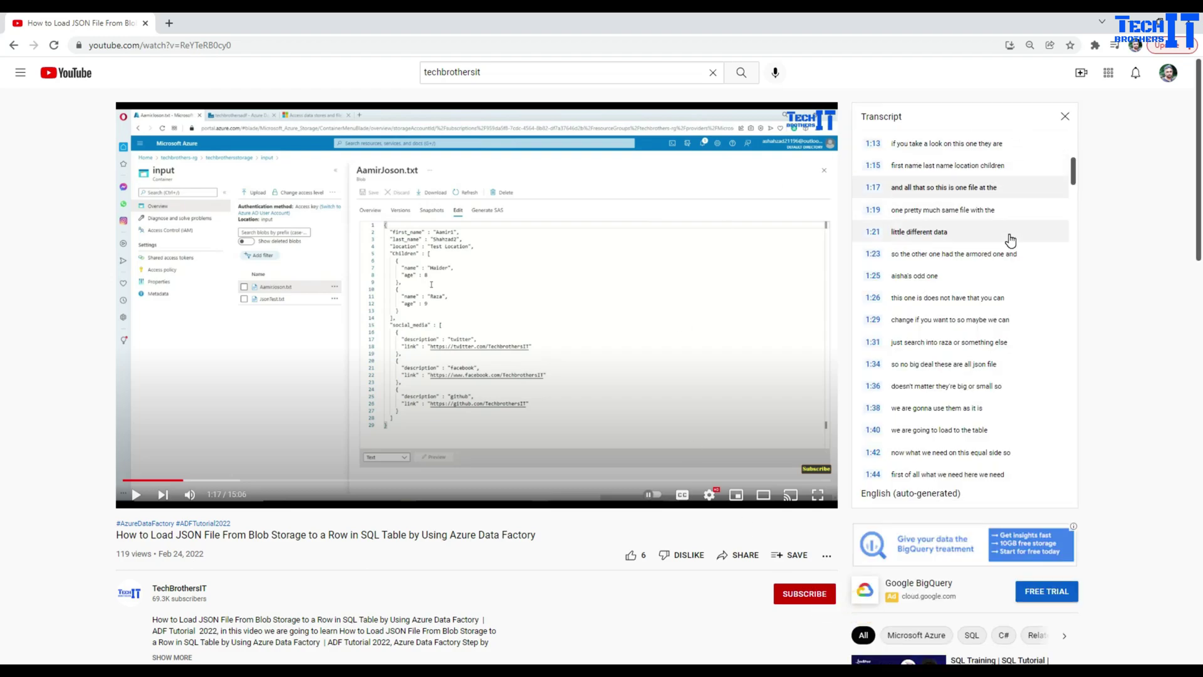
scroll(1010, 238, down, 2)
scroll(1010, 240, down, 3)
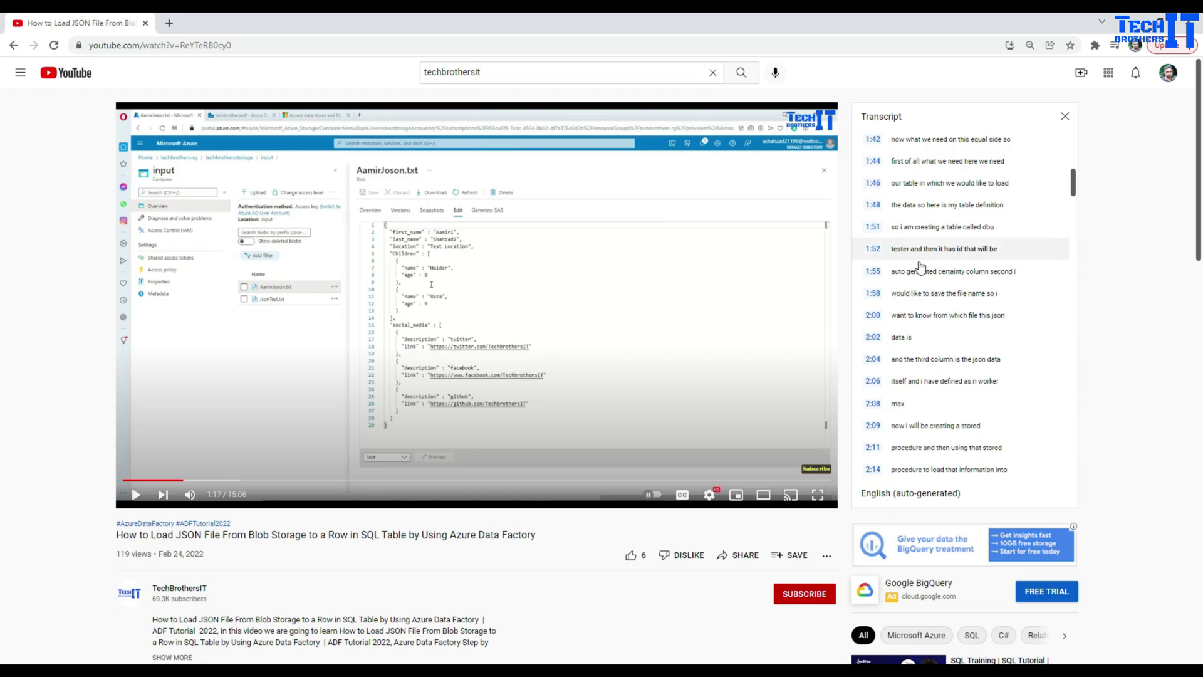
scroll(946, 239, up, 5)
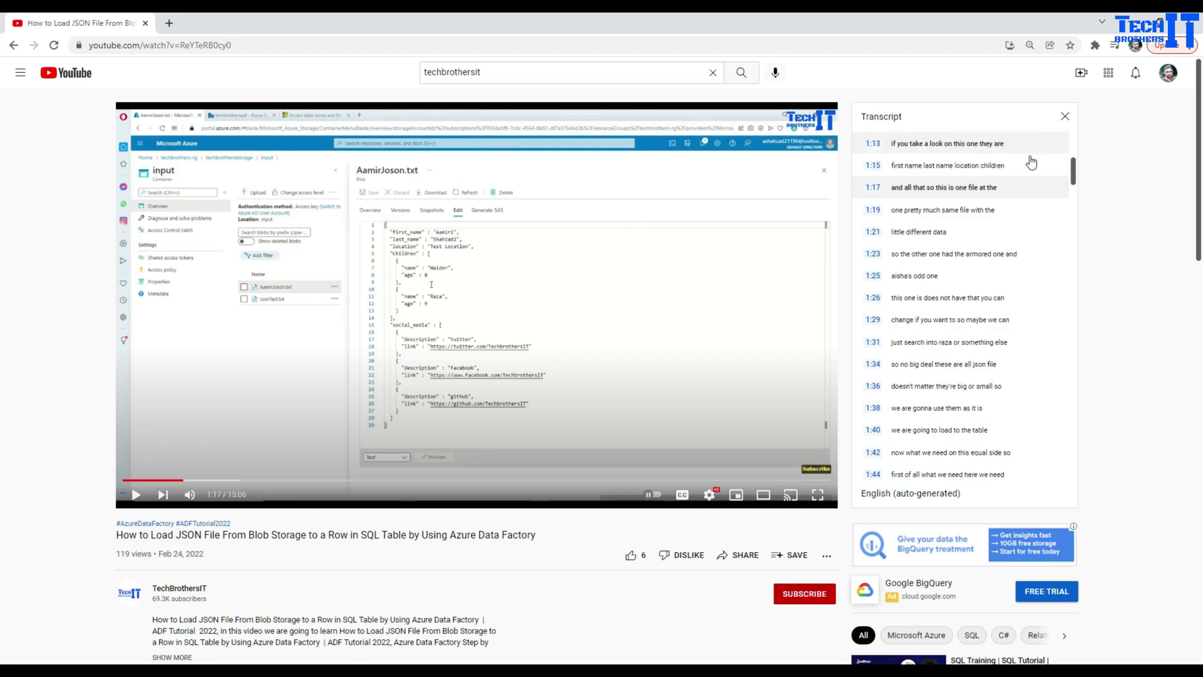
mouse_move(321, 671)
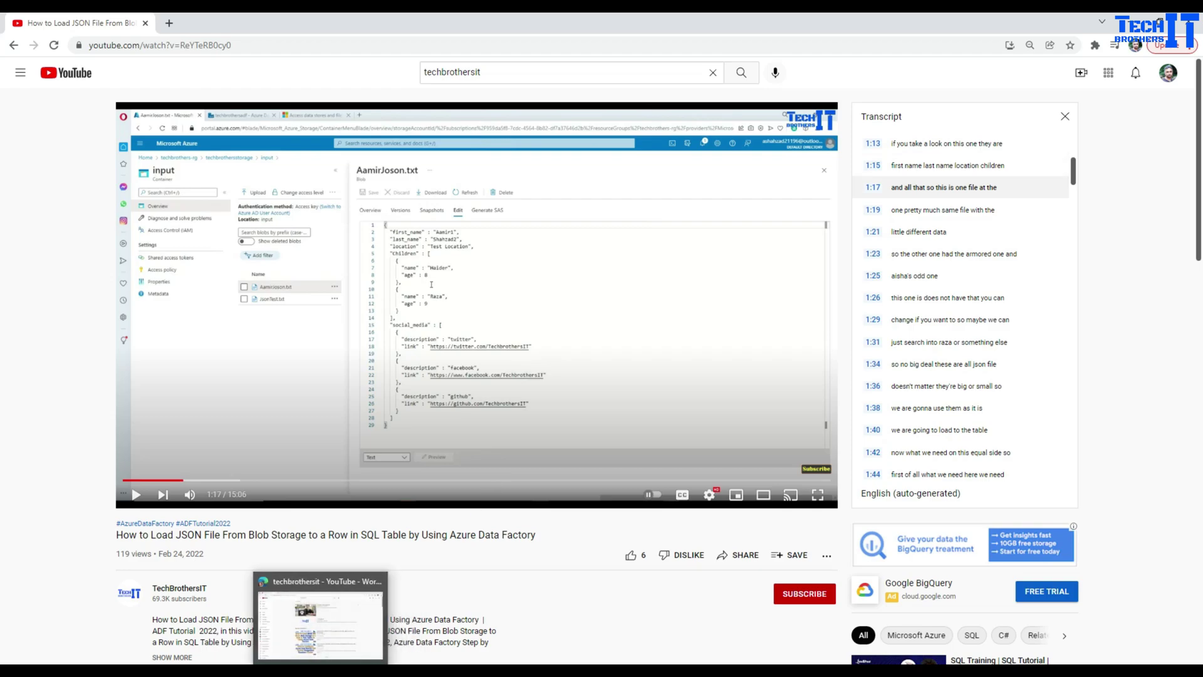
- In the other browser window, open the JSON blob storage tutorial, skip the ad, and show its transcript
click(321, 617)
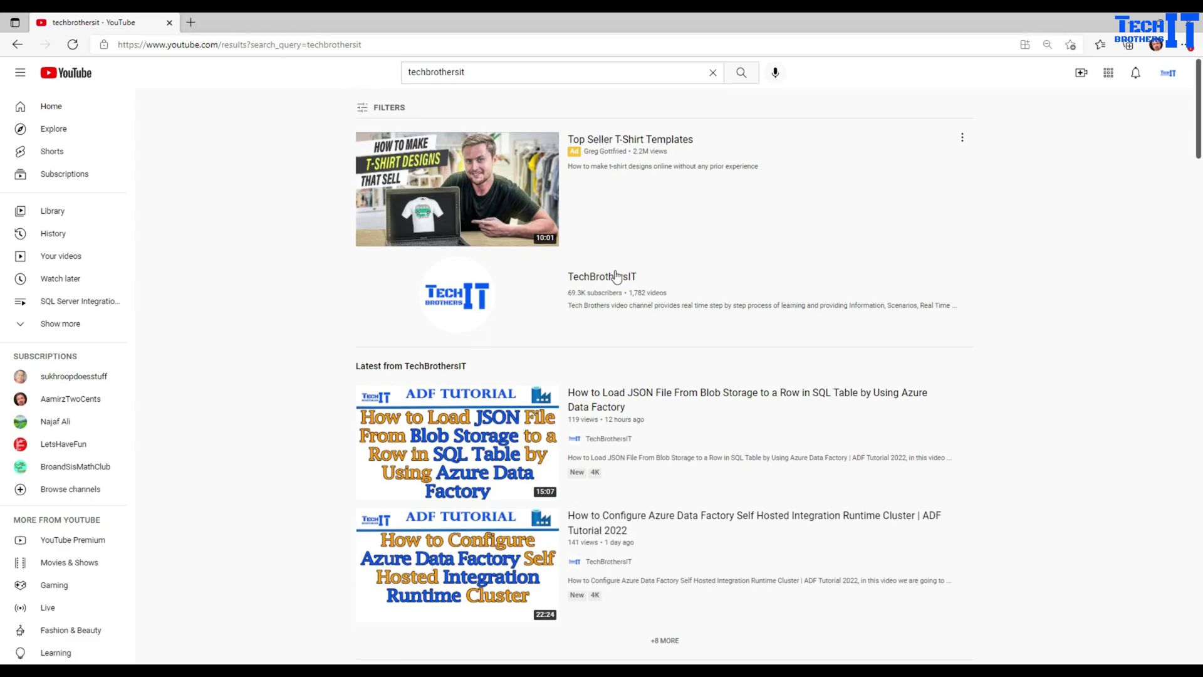
click(449, 466)
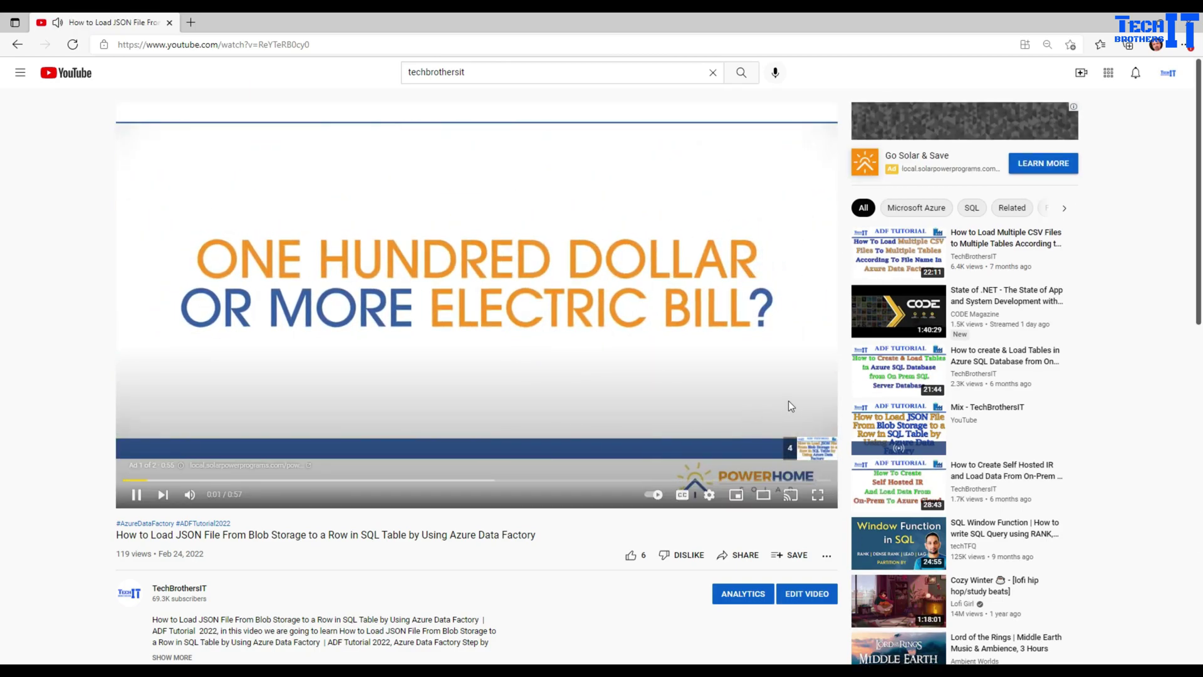
click(800, 459)
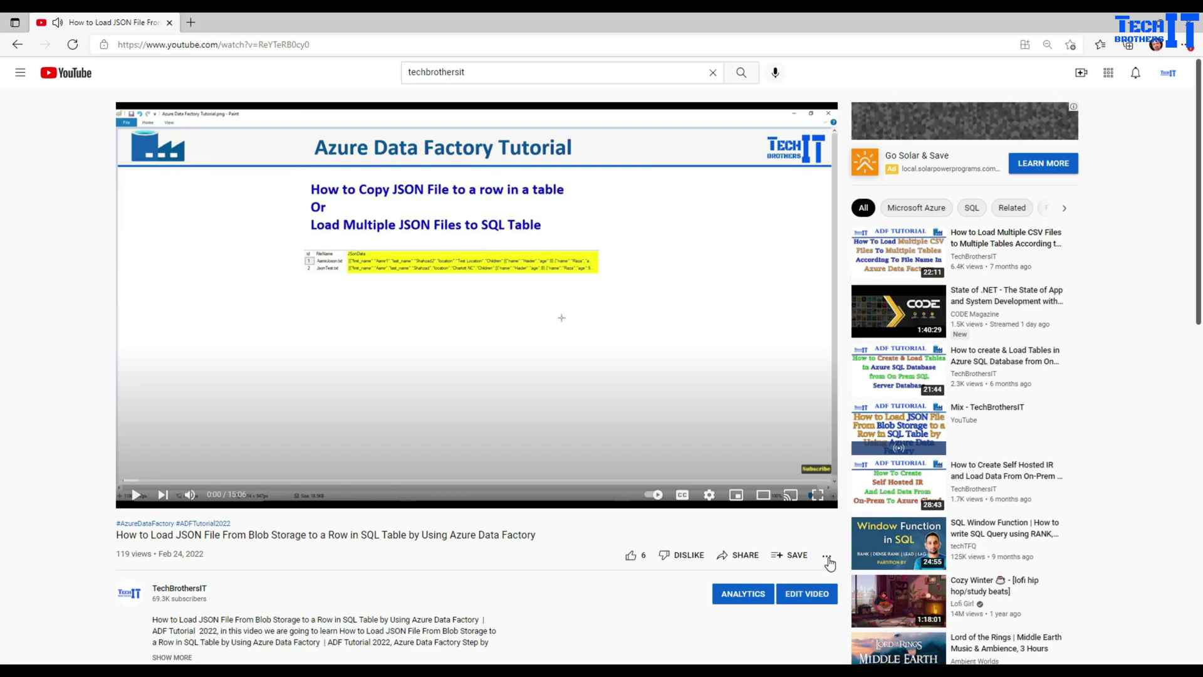
click(827, 557)
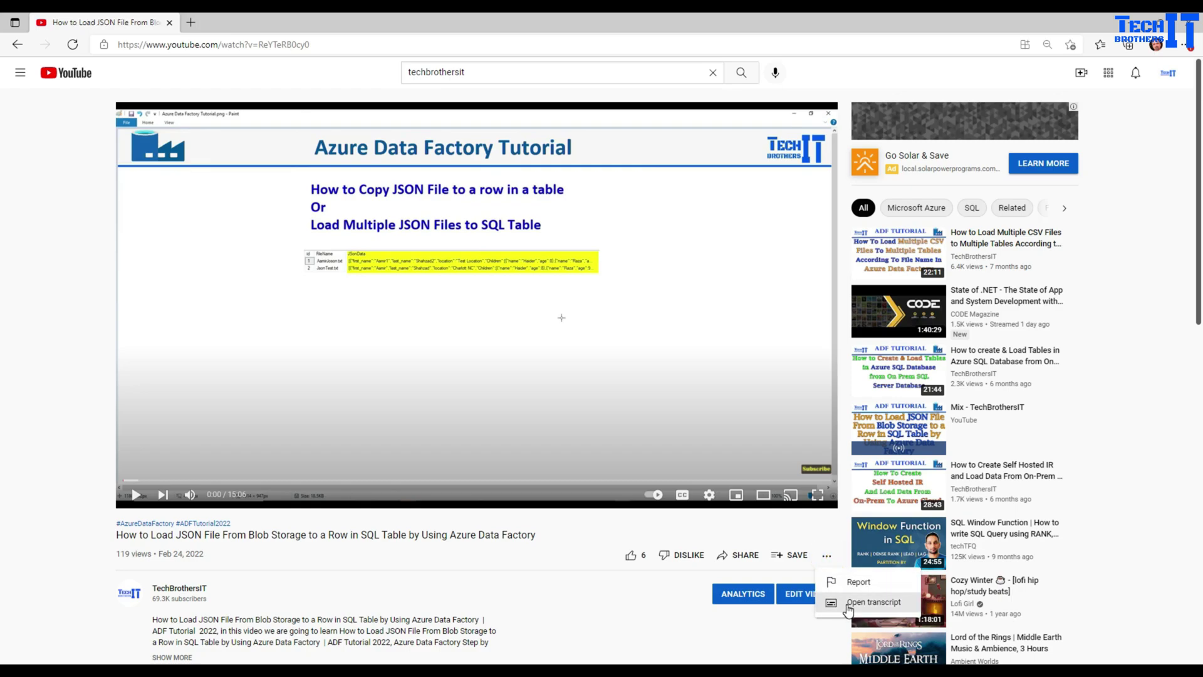
click(848, 605)
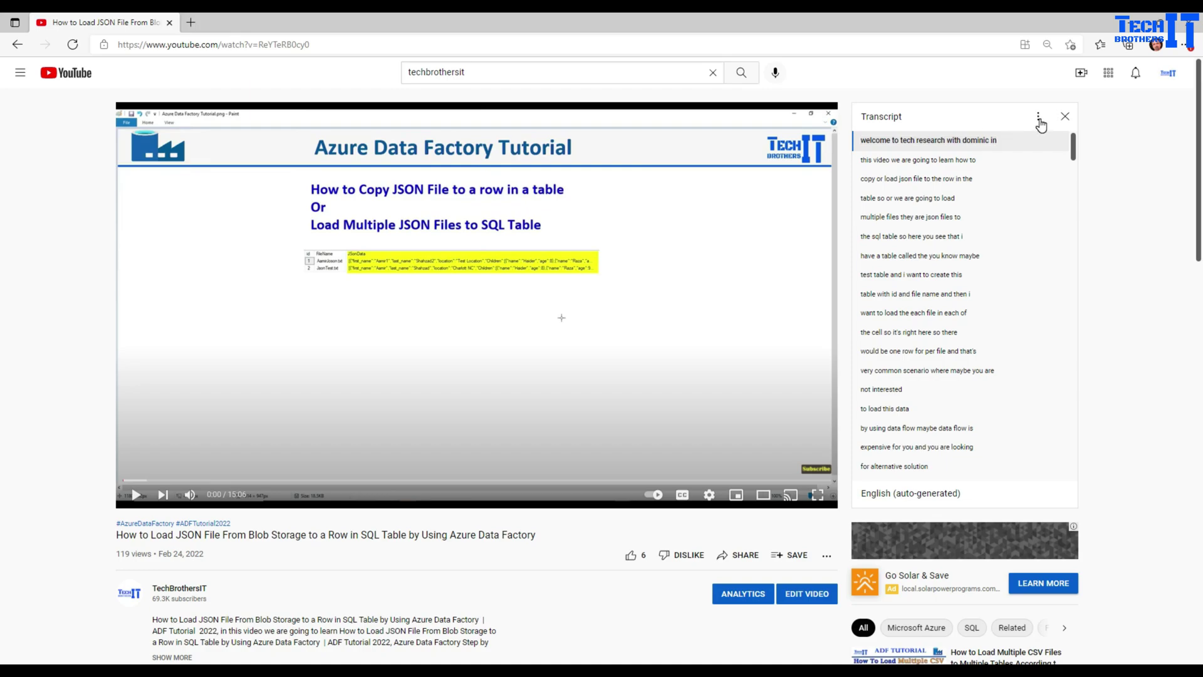
- Turn the transcript timestamps on, then switch them off again
click(1037, 118)
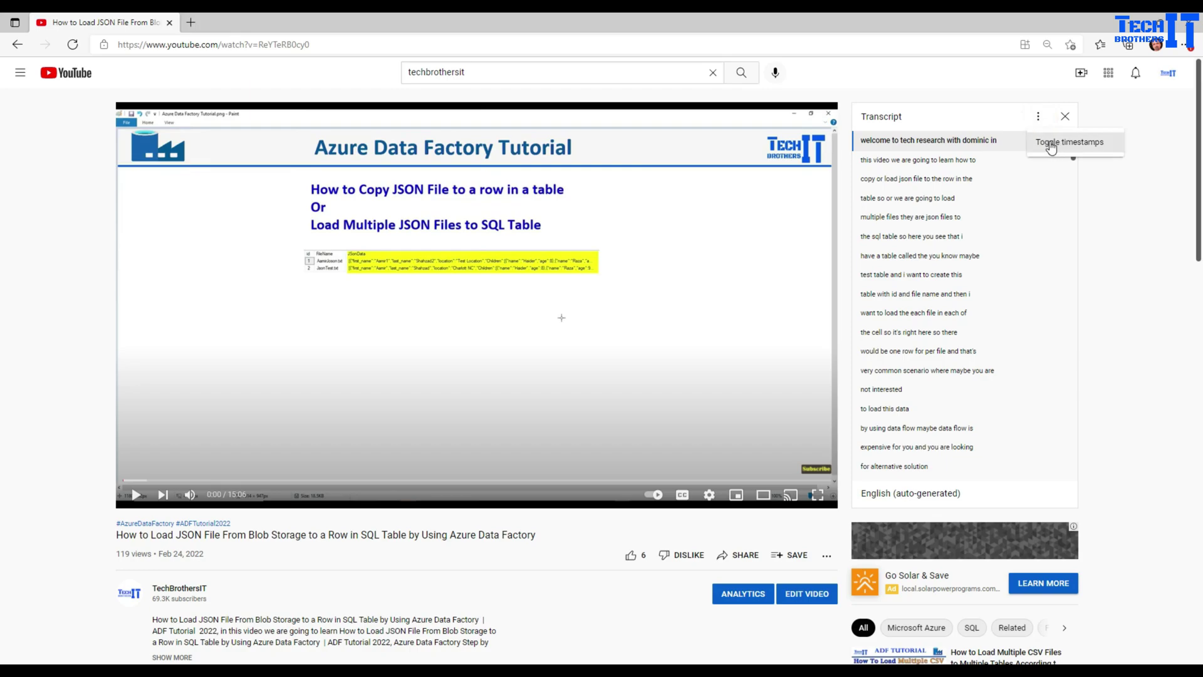
click(1053, 145)
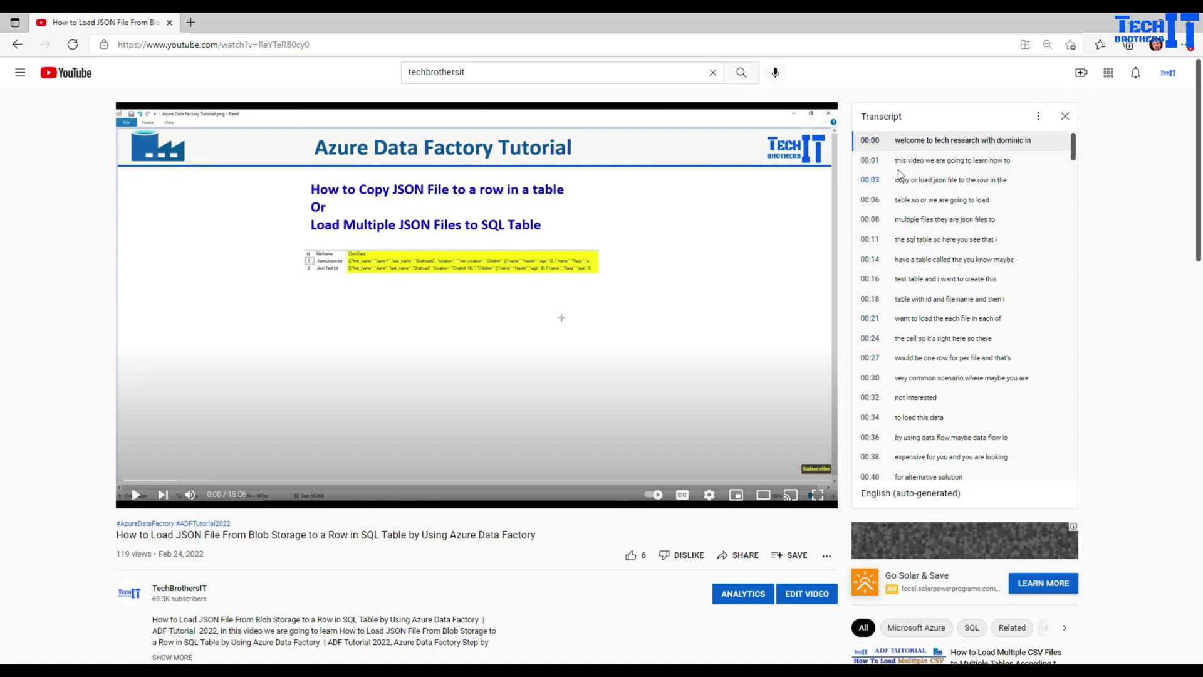
click(1037, 116)
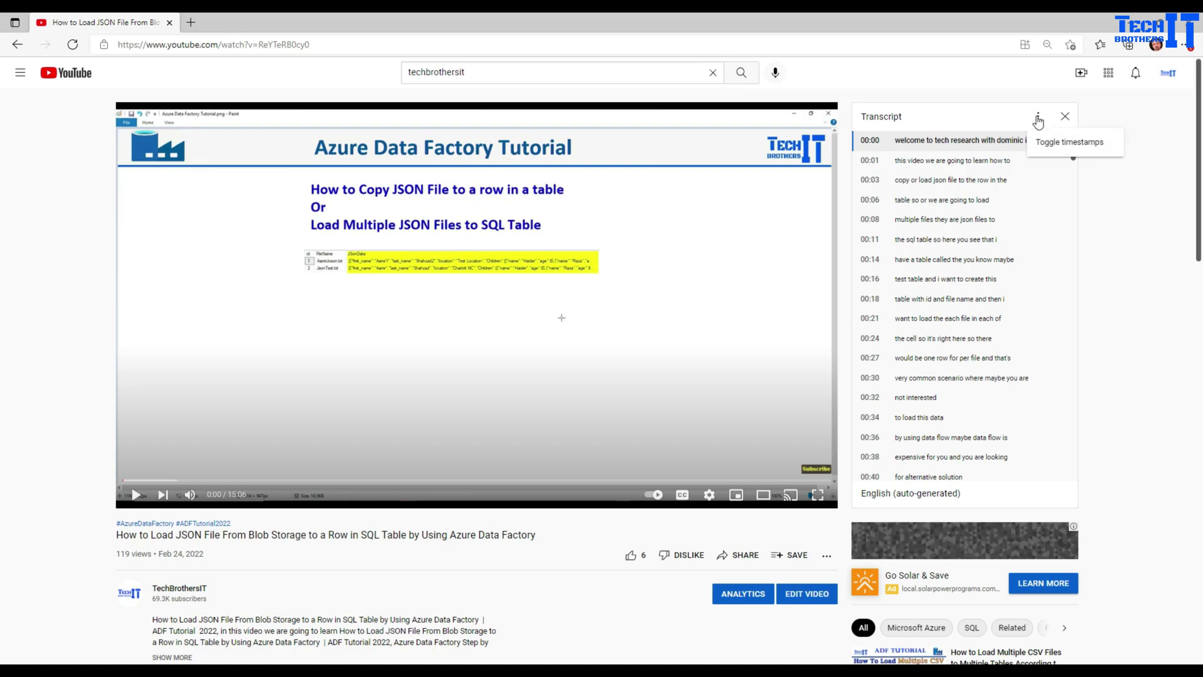
click(1052, 150)
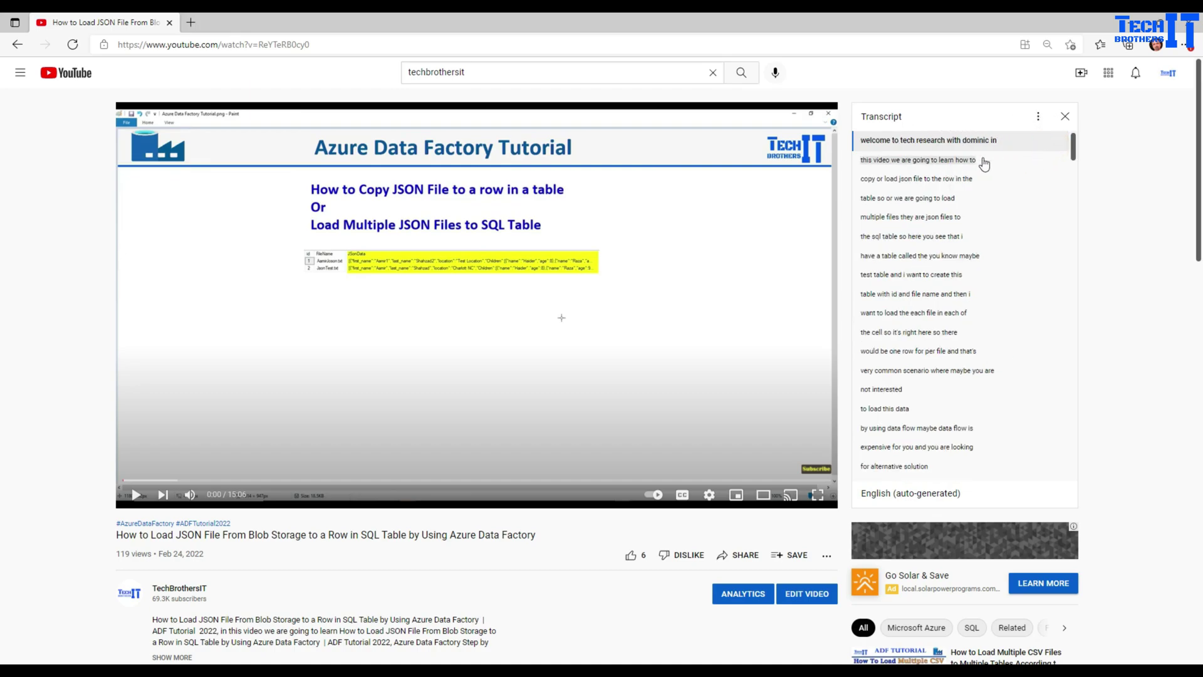
- Select the timestamp-free transcript lines and copy them
drag(1073, 162, 877, 147)
right_click(878, 149)
click(905, 158)
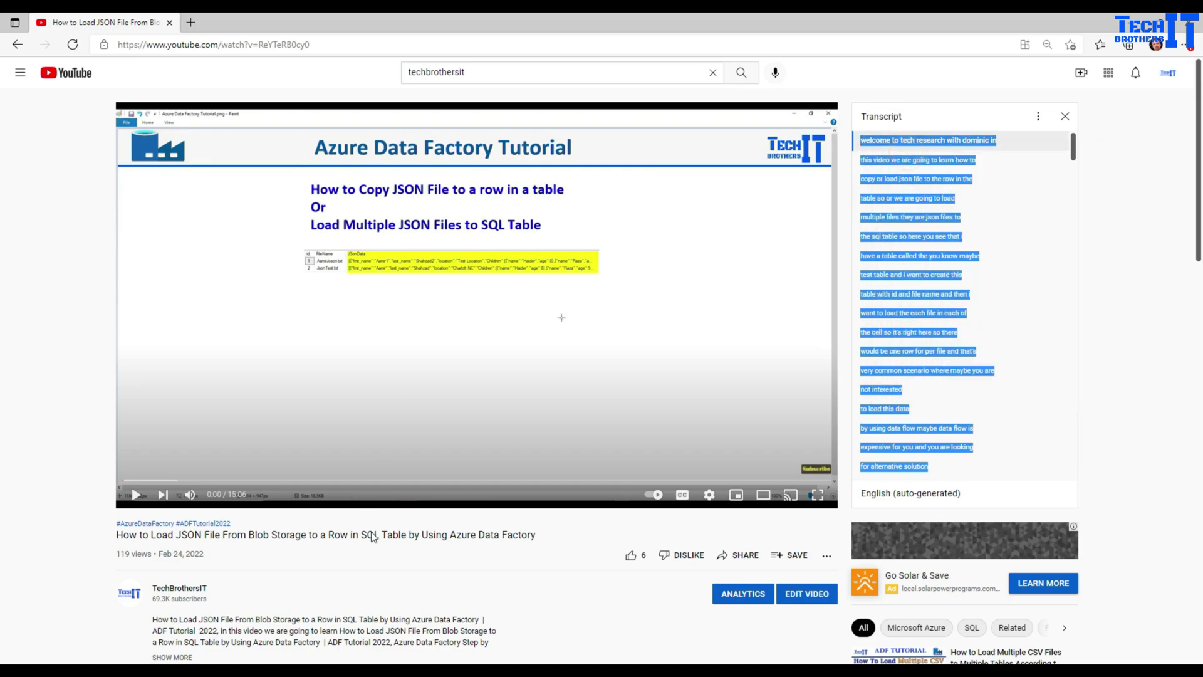
key(super)
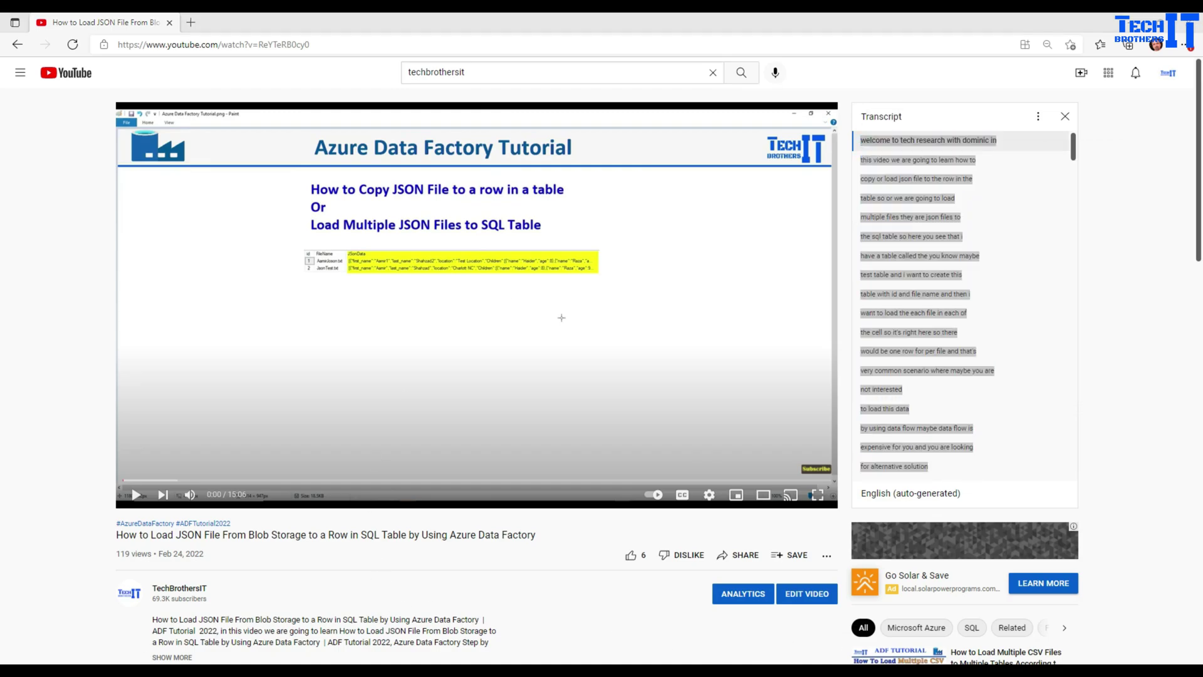
- Open Notepad, paste the timestamp-free transcript, reposition the window and scroll to the top
text(notepad)
key(Return)
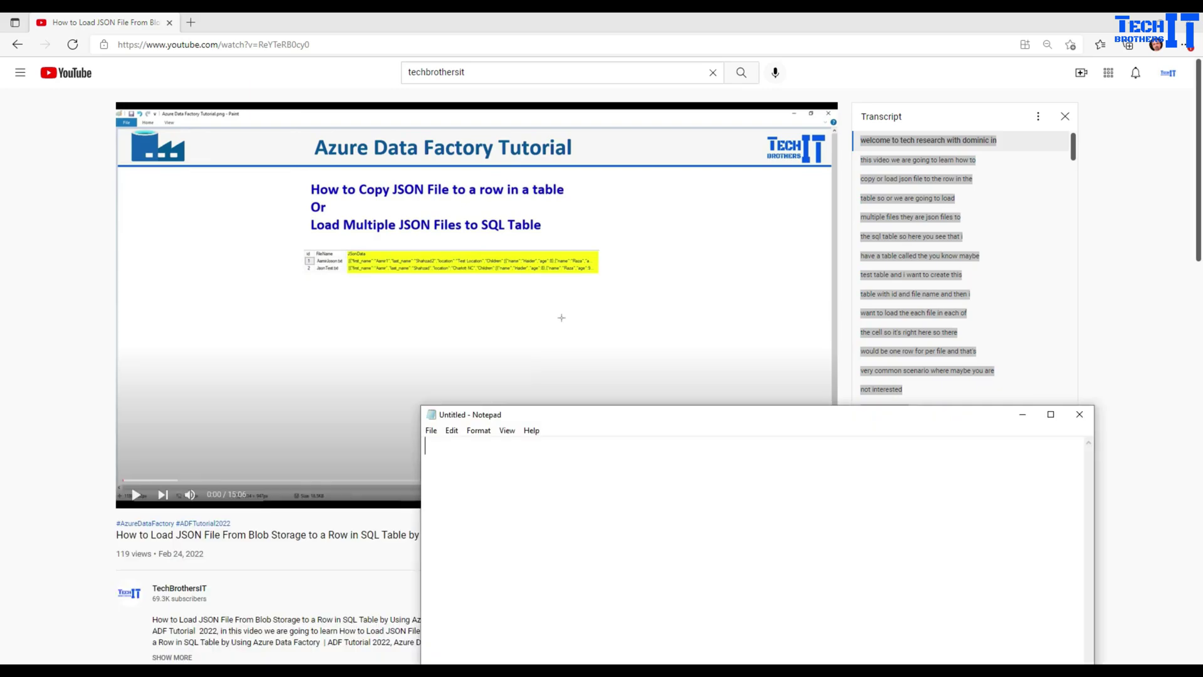
key(ctrl+v)
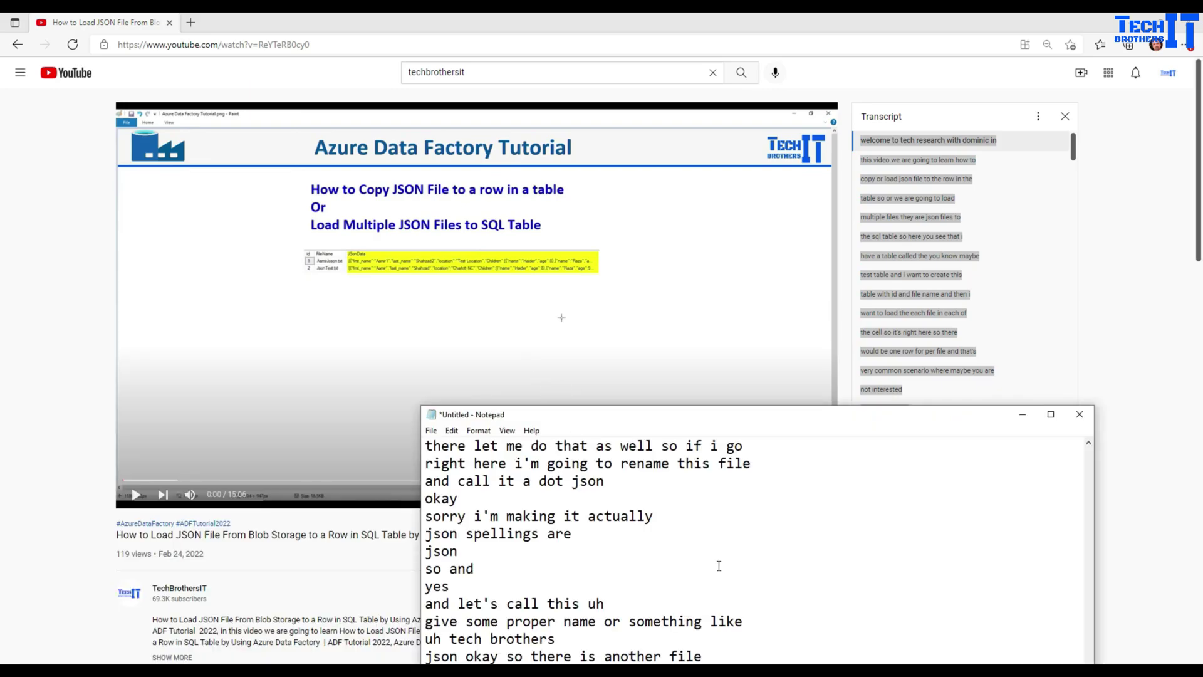
drag(752, 416, 665, 238)
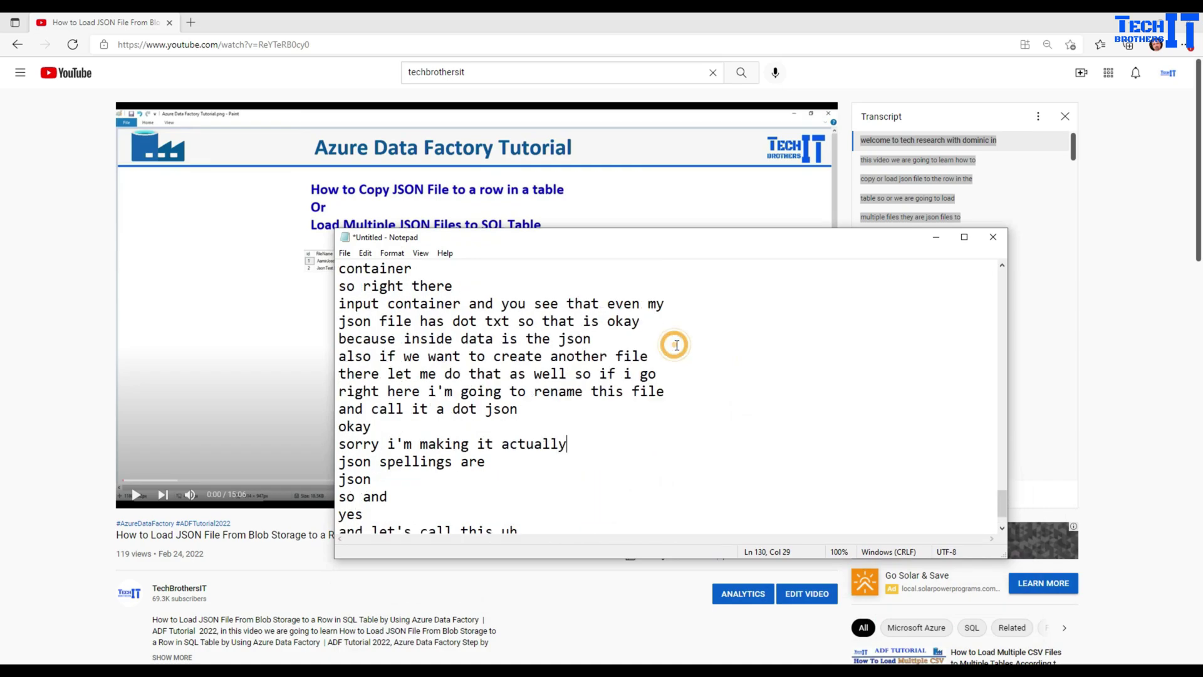
scroll(677, 345, up, 20)
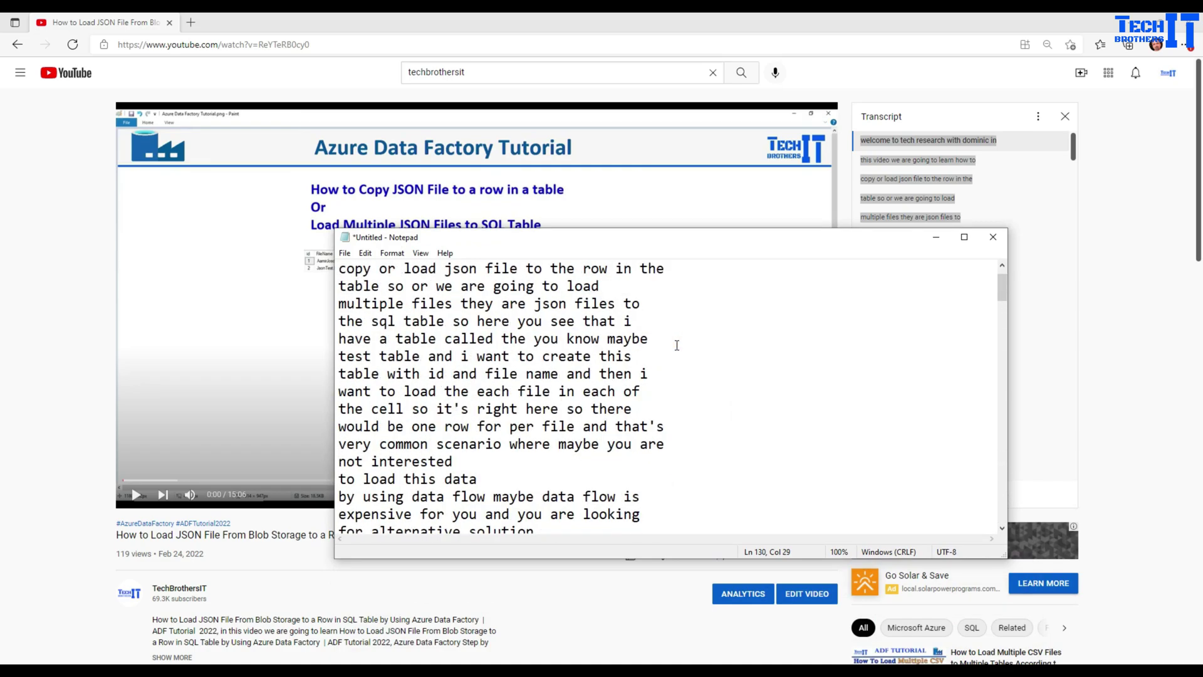
scroll(677, 345, up, 1)
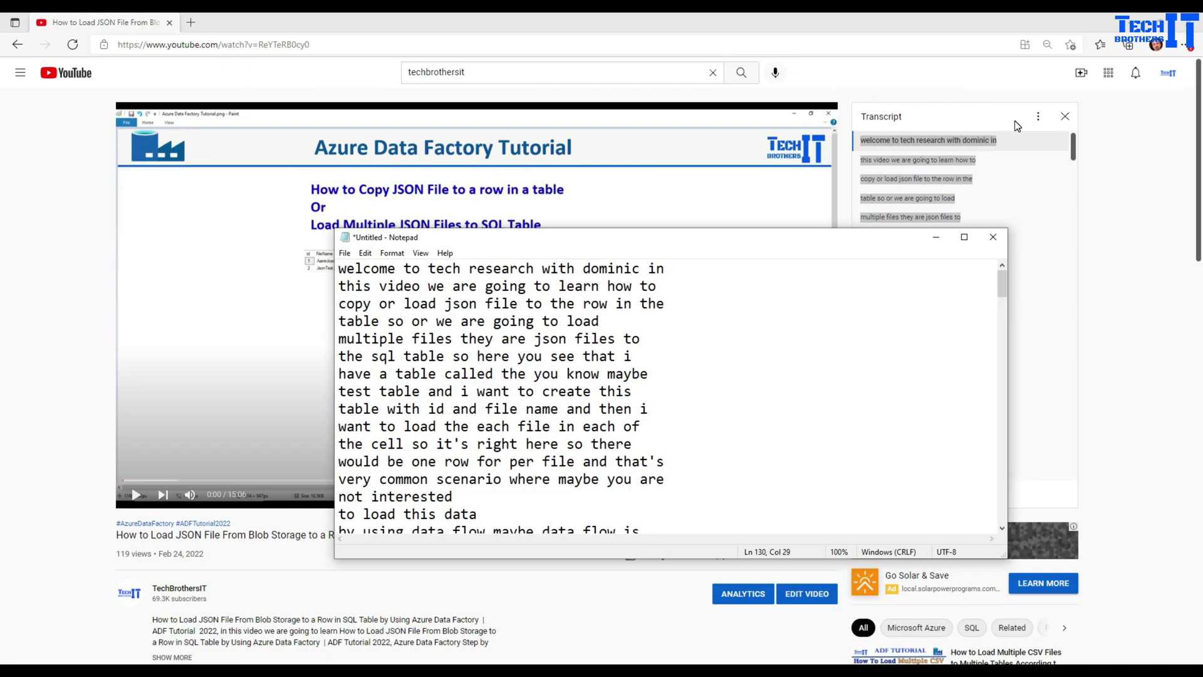
- Bring back the first browser window with the video paused at 1:17 and its timestamped transcript
click(1038, 116)
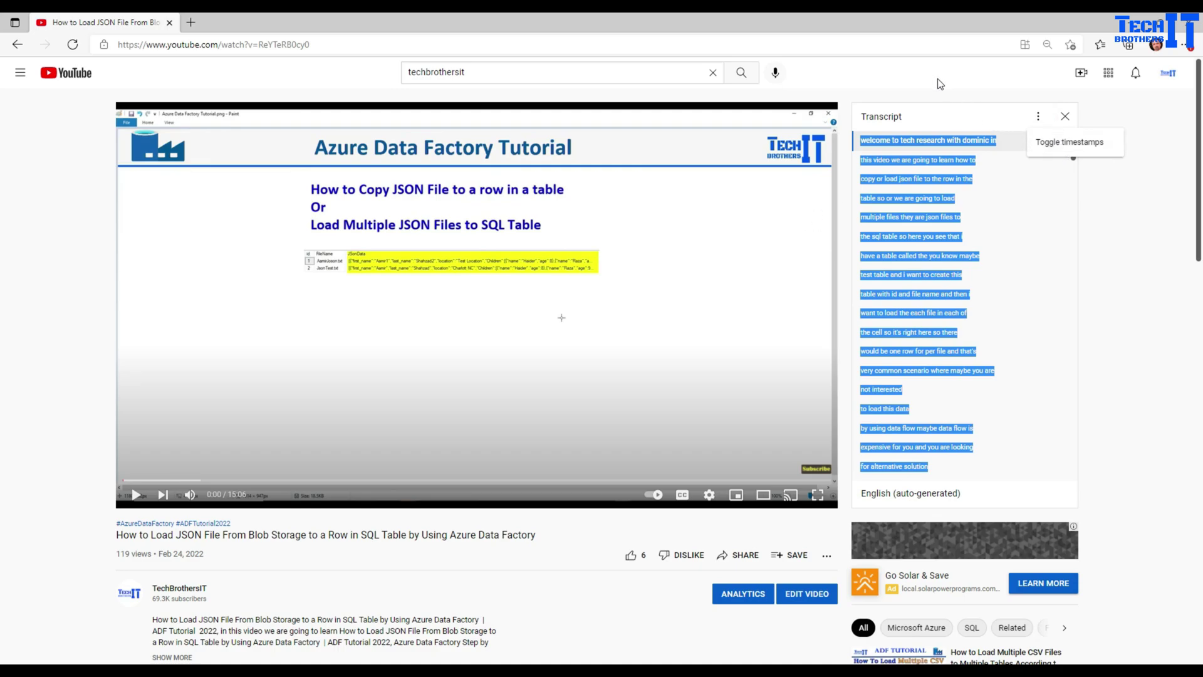
mouse_move(657, 662)
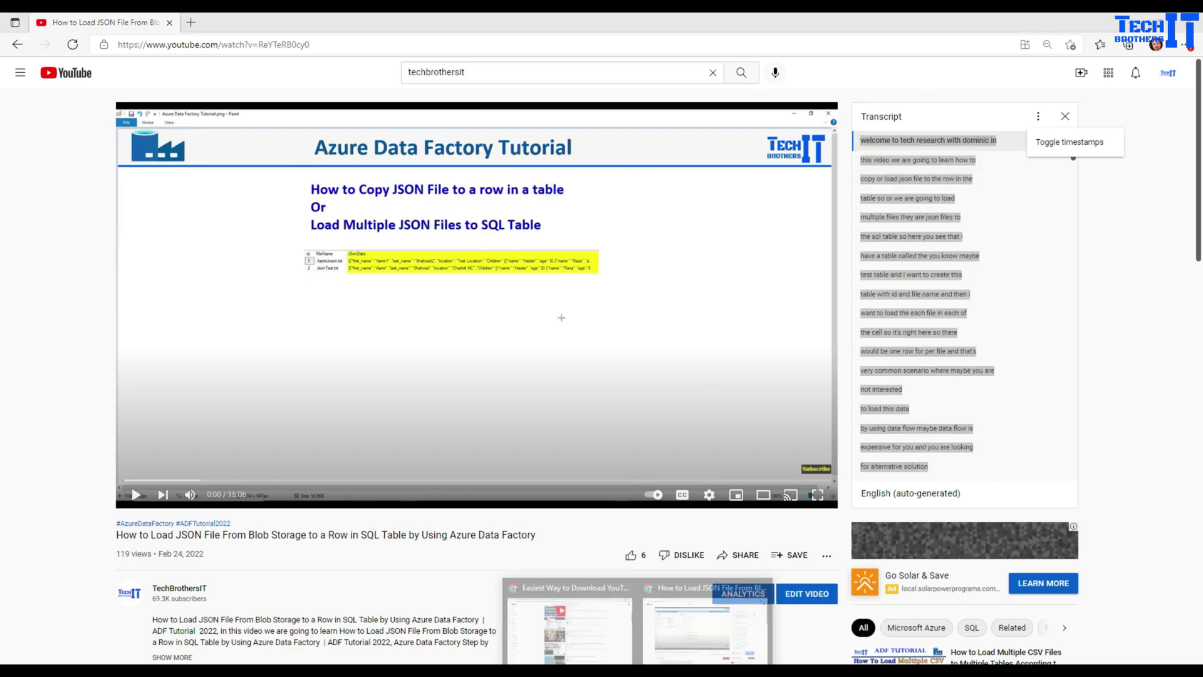
click(687, 645)
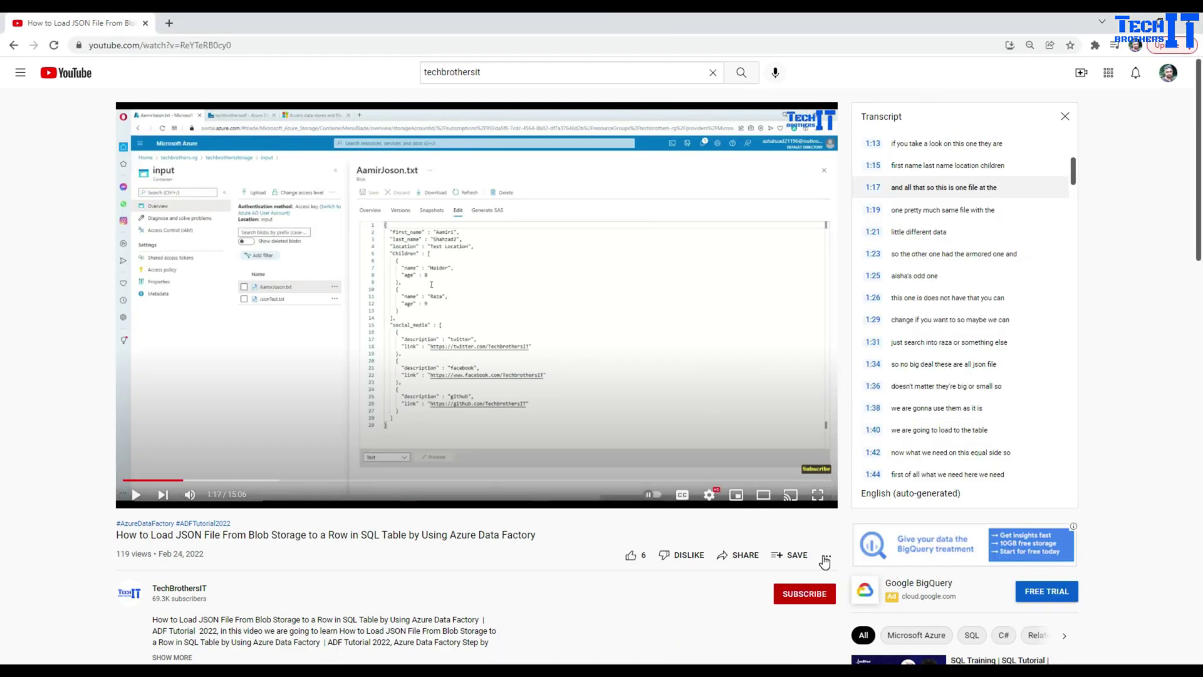